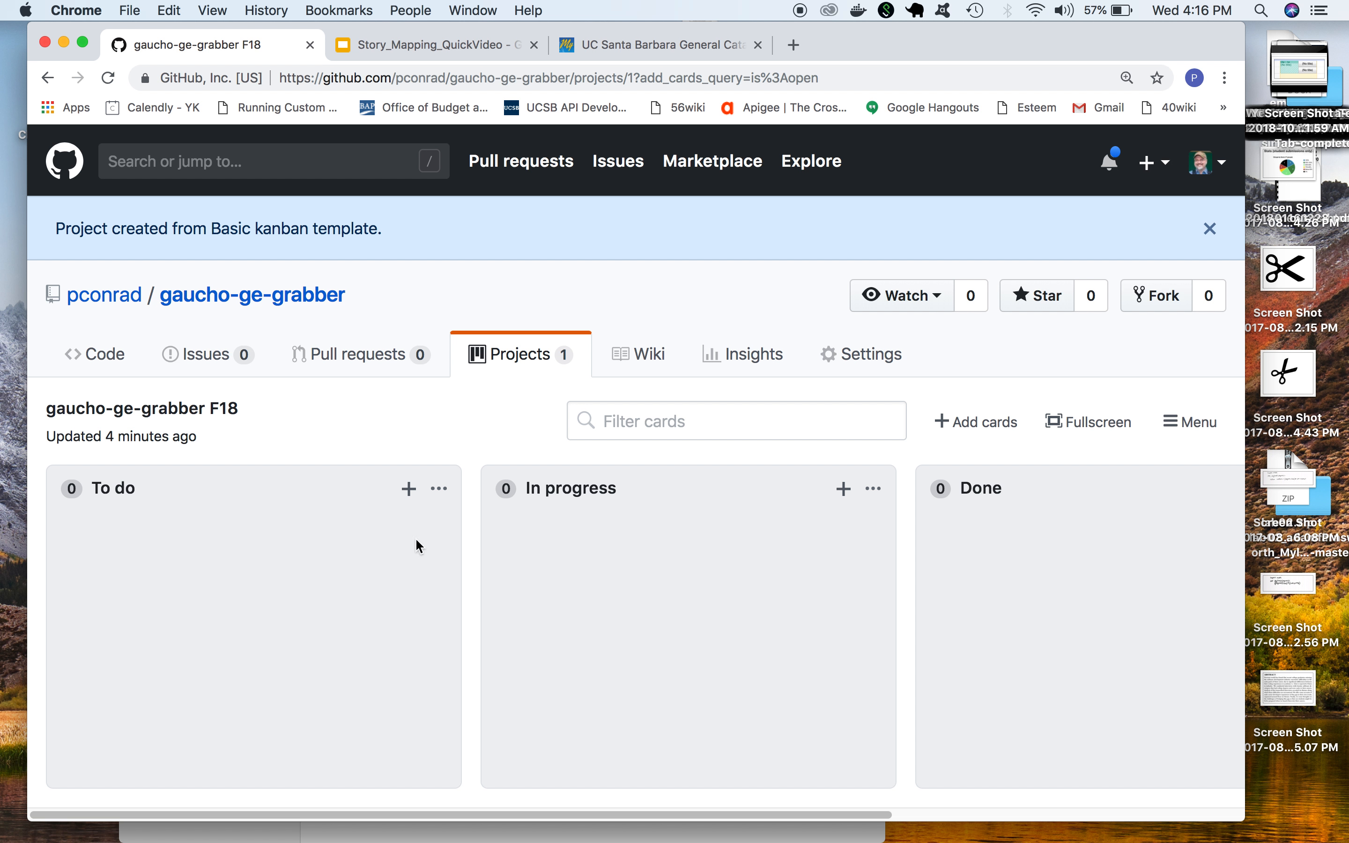
Start a new note in the To do column and paste the user story text copied from the slide
left_click(409, 490)
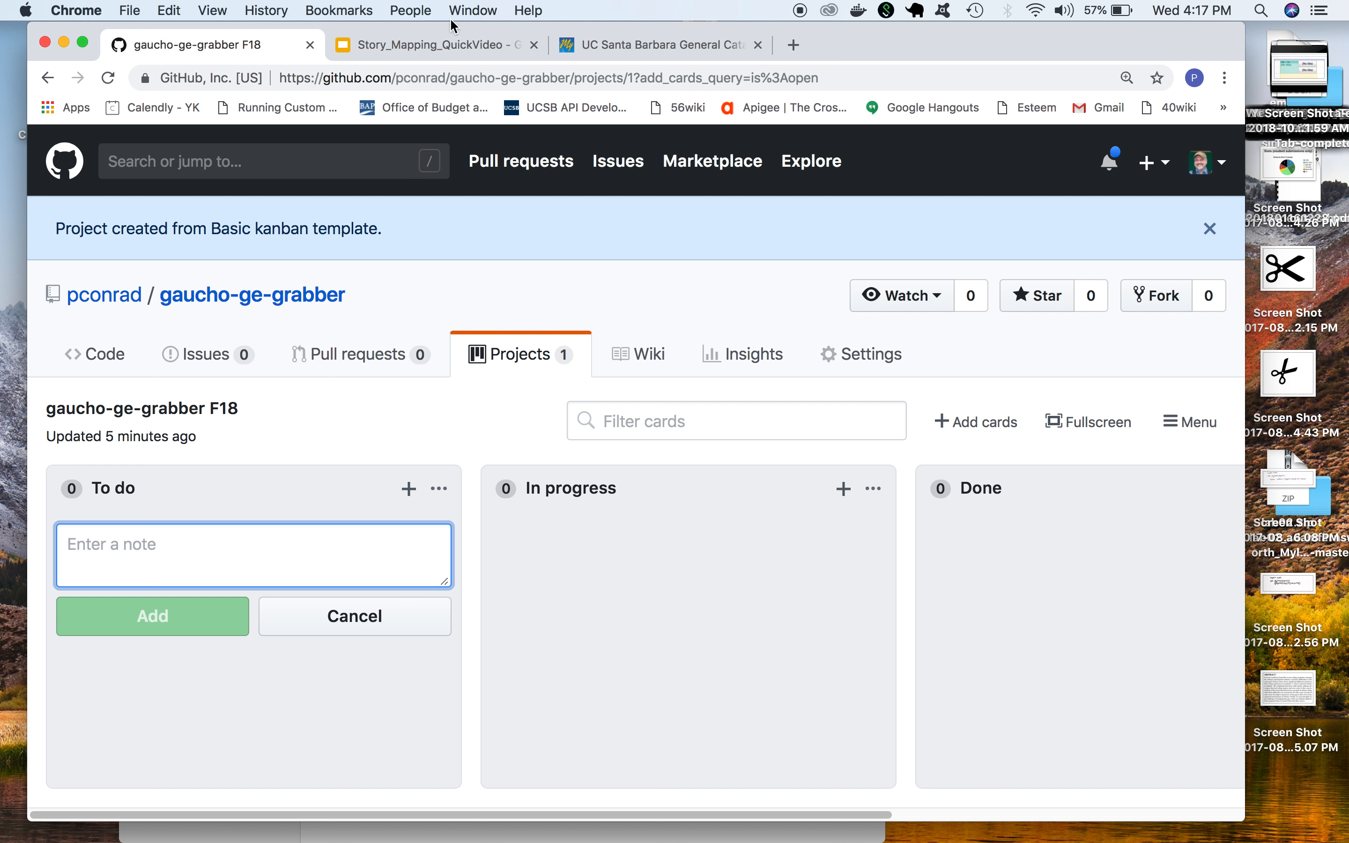
left_click(448, 52)
left_click_drag(845, 389, 1016, 495)
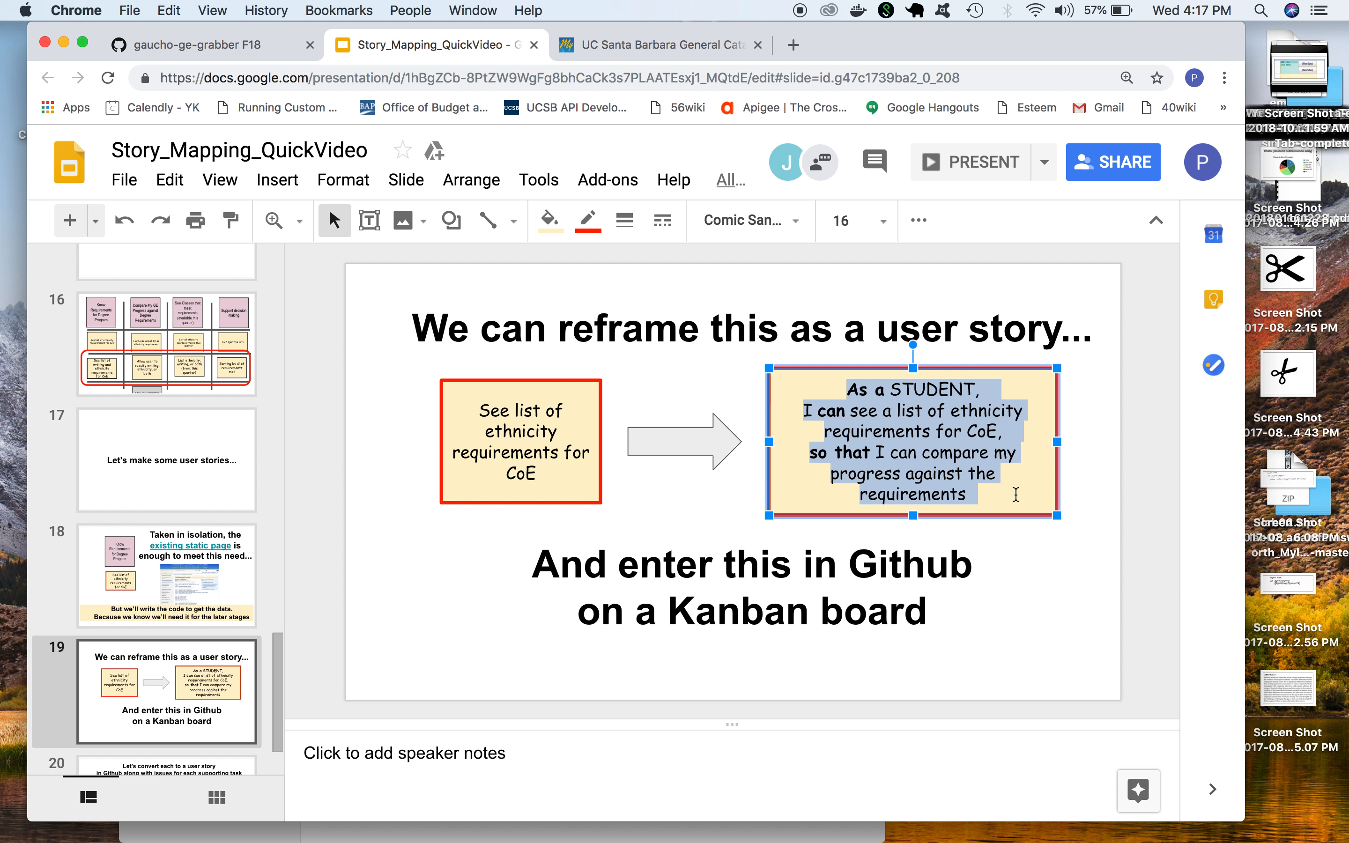
key("super+c")
left_click(258, 44)
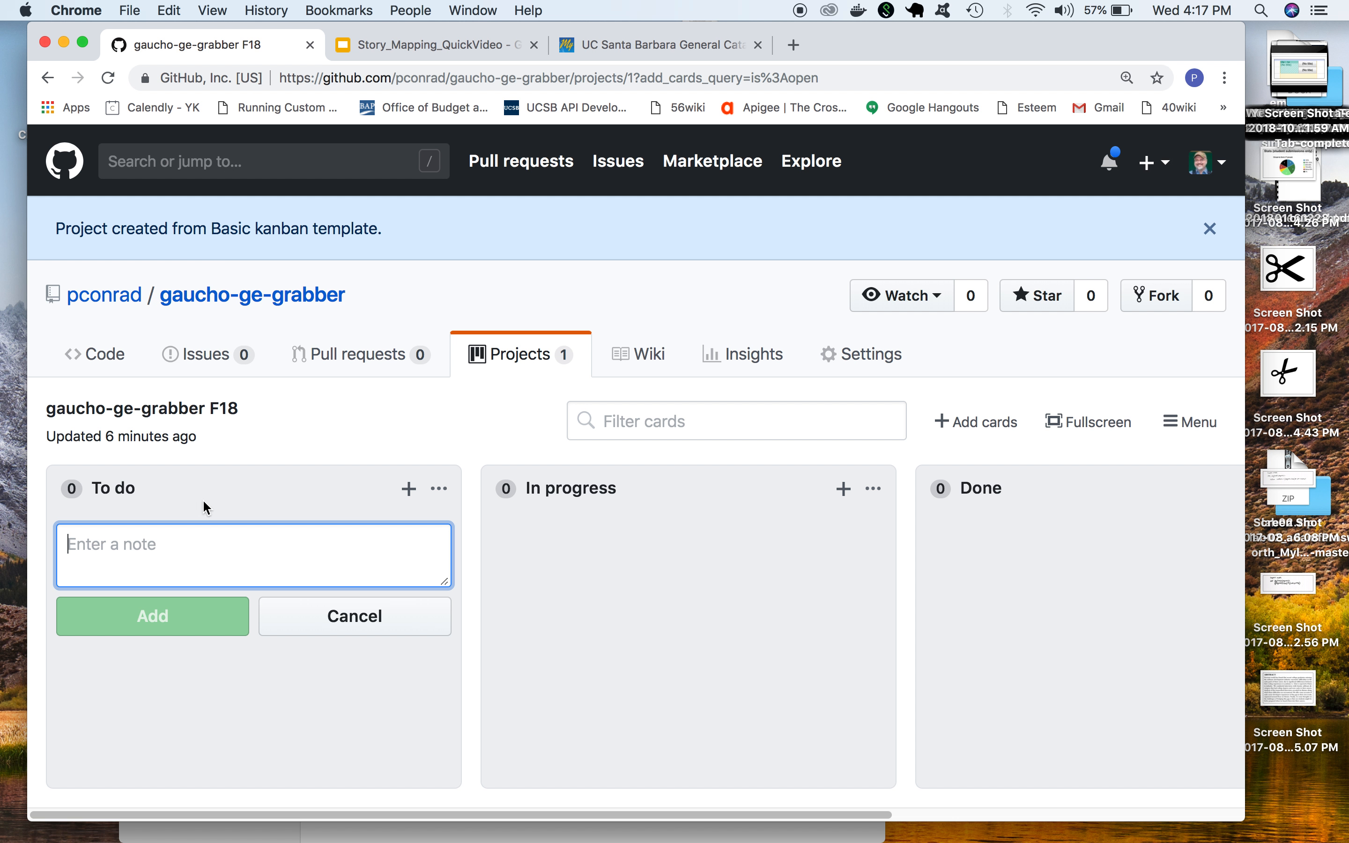
key("super+v")
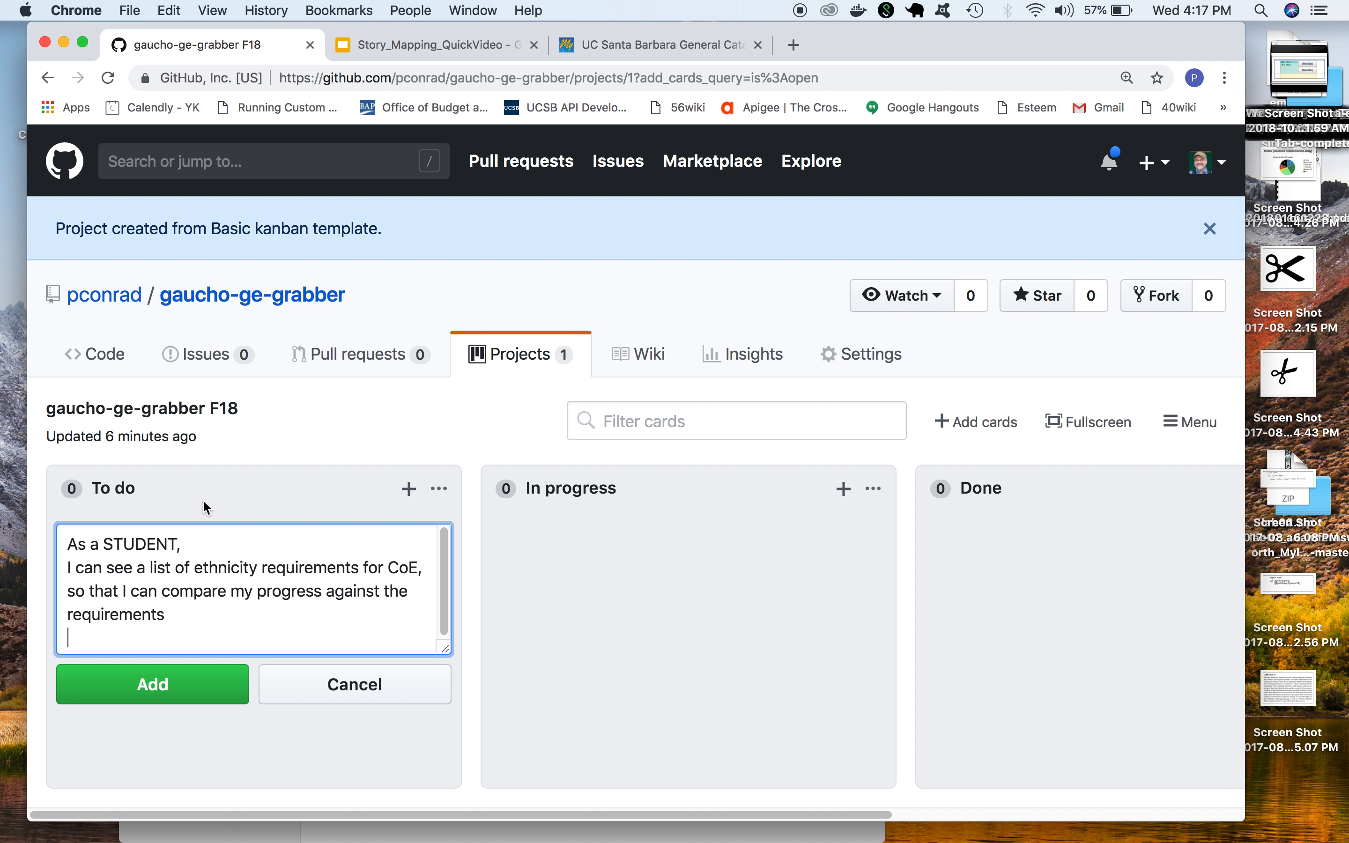
Prefix each of the note's three lines with an asterisk bullet and add the note as a card
left_click(67, 548)
type("*")
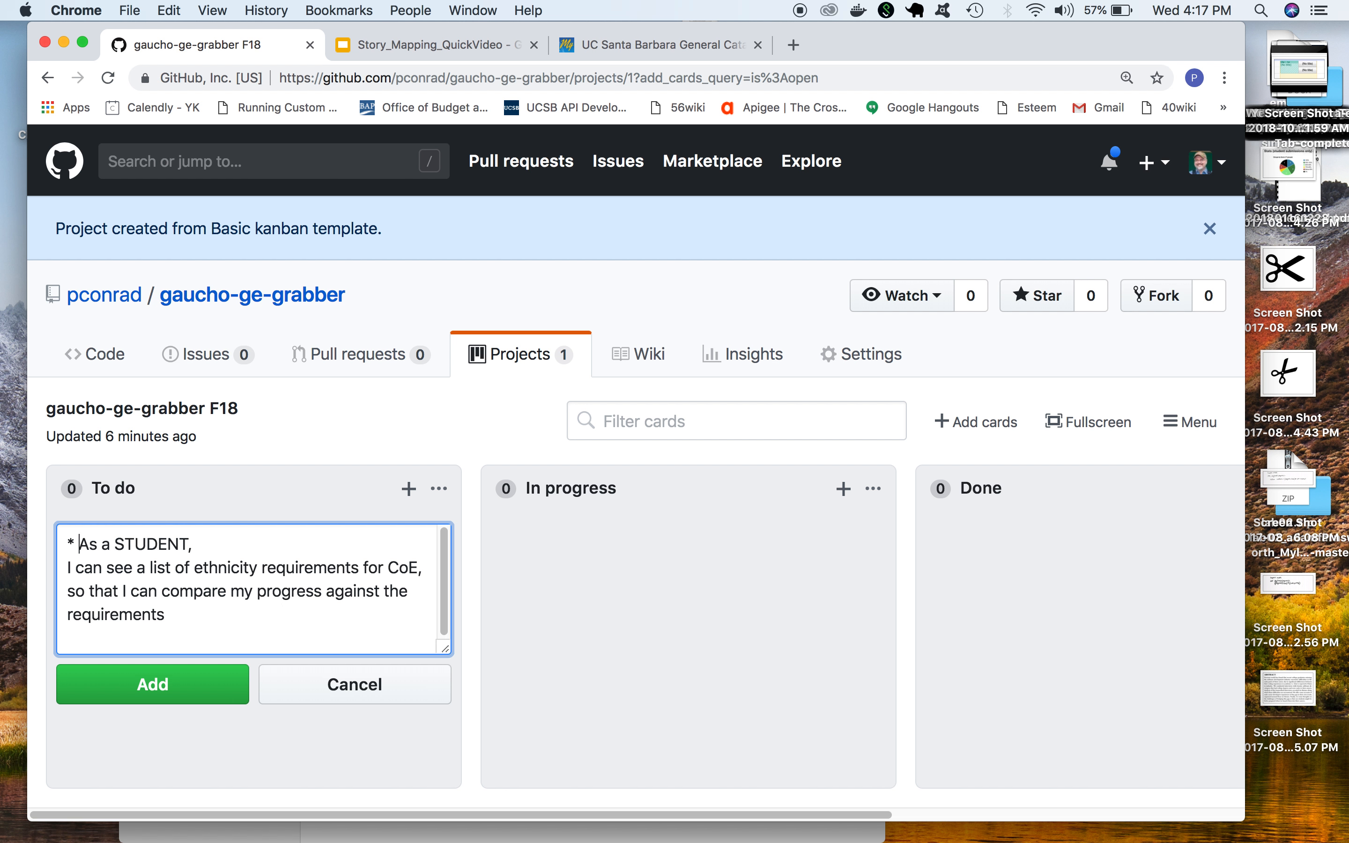
left_click(69, 568)
type("*")
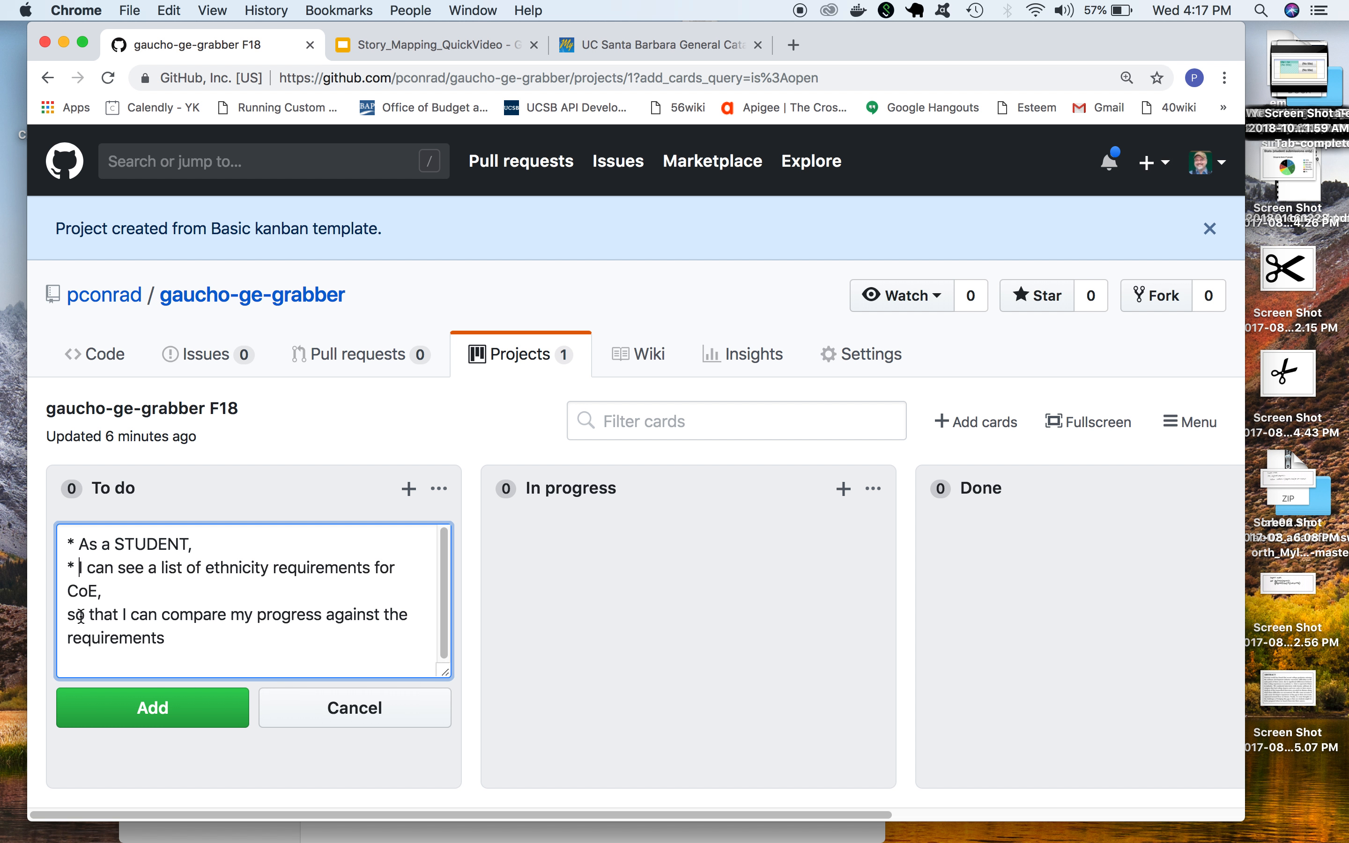
left_click(70, 614)
type("*")
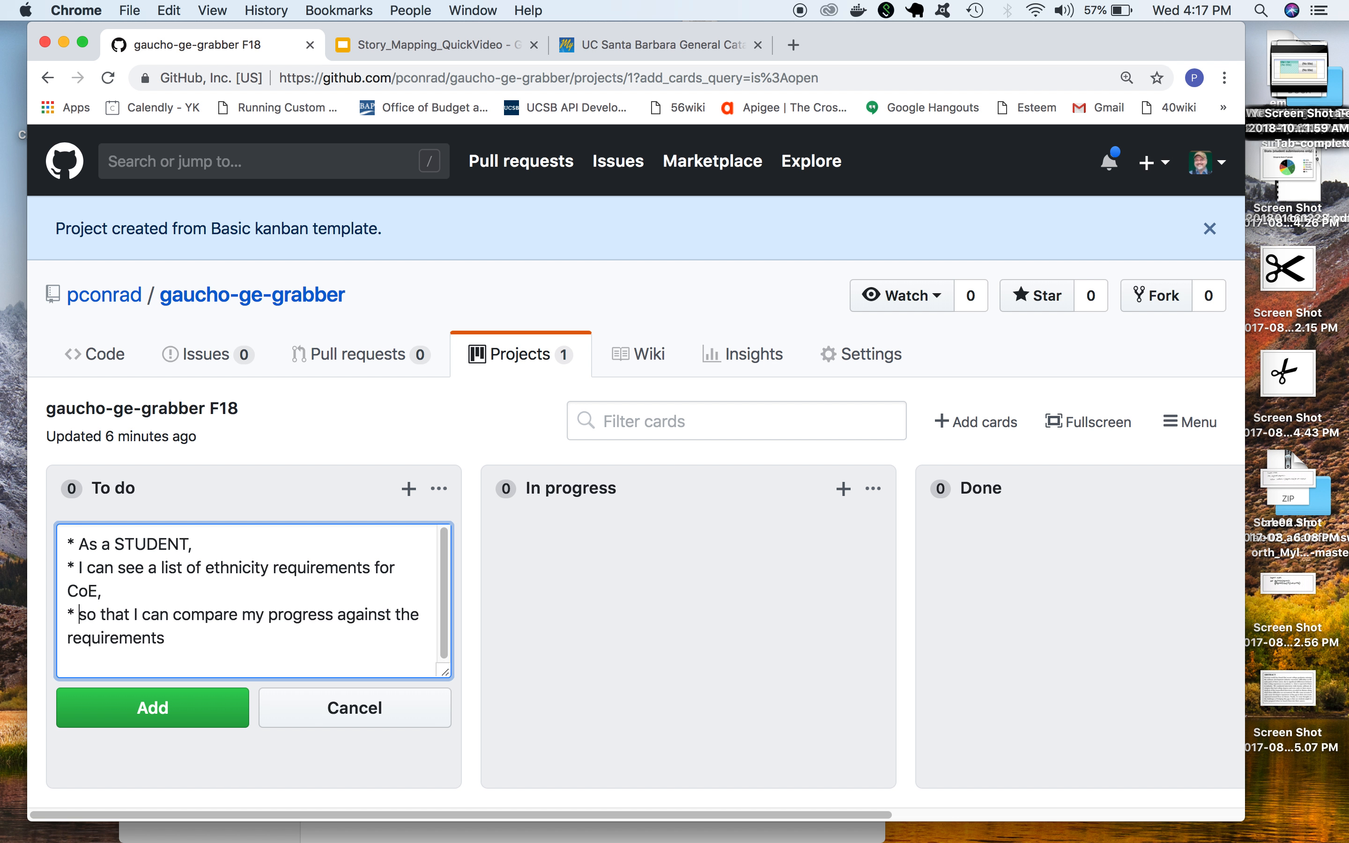
left_click(117, 666)
key("BackSpace")
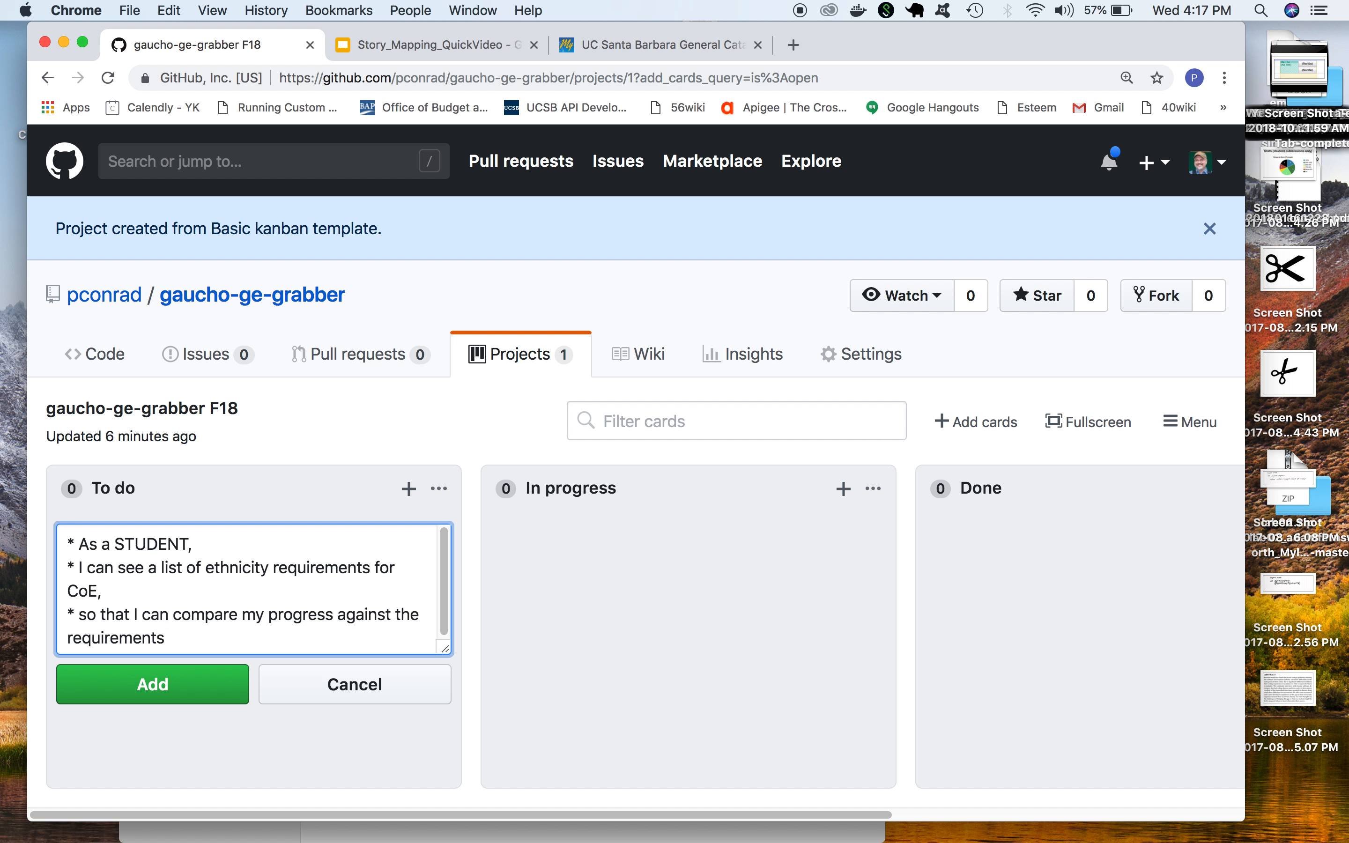
left_click(143, 685)
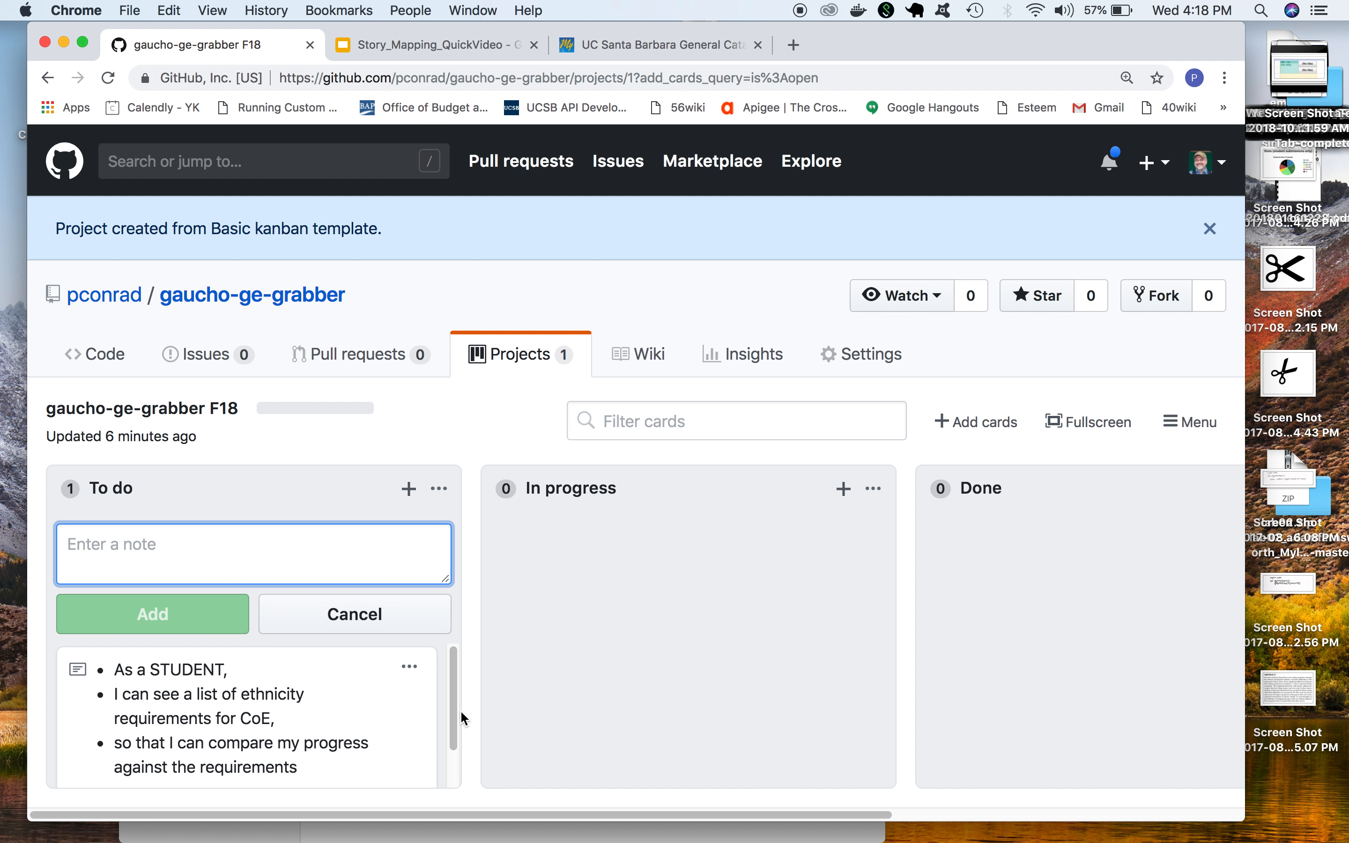
Open a new issue and title it "Create basic Spring Boot Webapp Template for app"
mouse_move(455, 661)
left_mouse_down()
mouse_move(454, 730)
mouse_move(458, 645)
mouse_move(465, 655)
left_mouse_up()
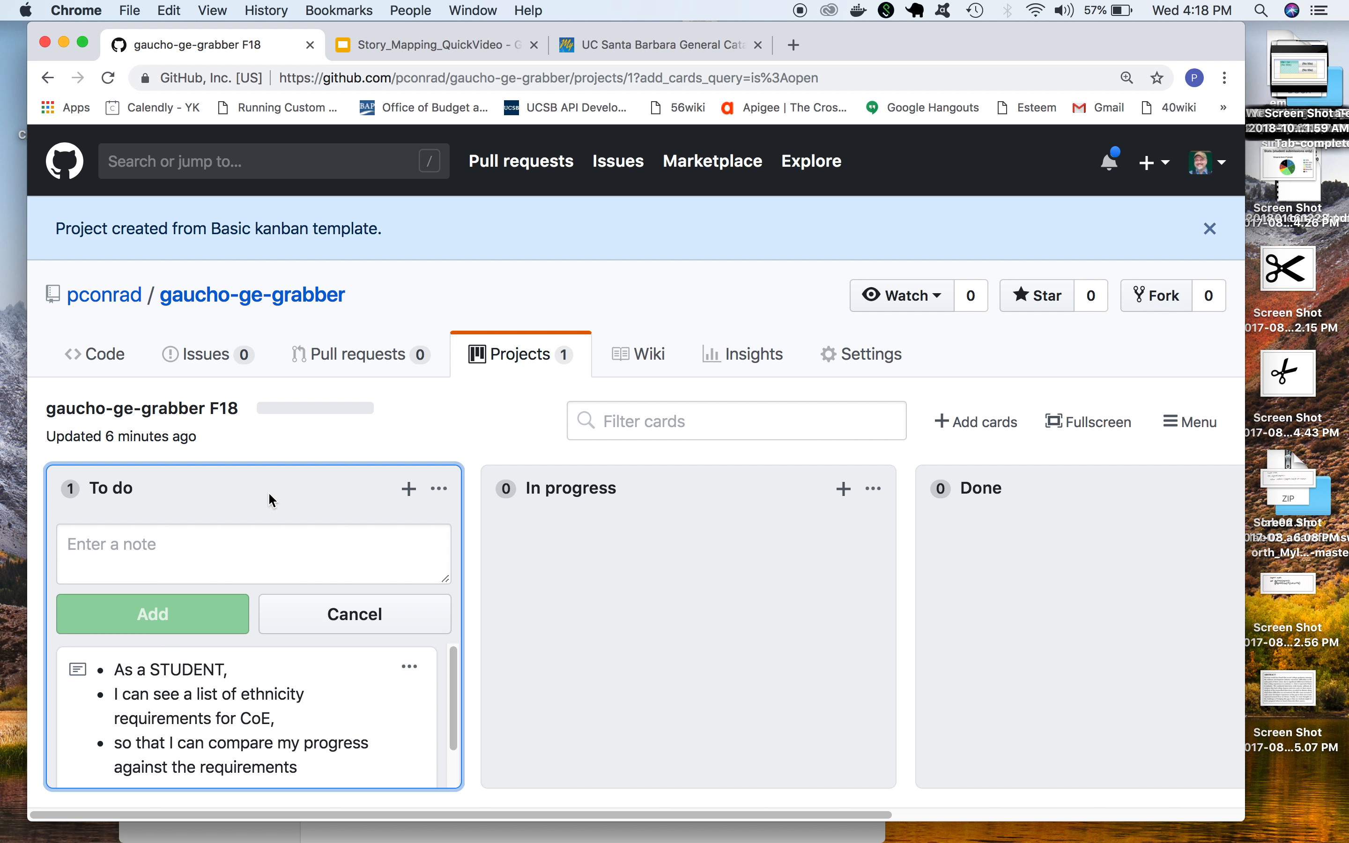
left_click(205, 360)
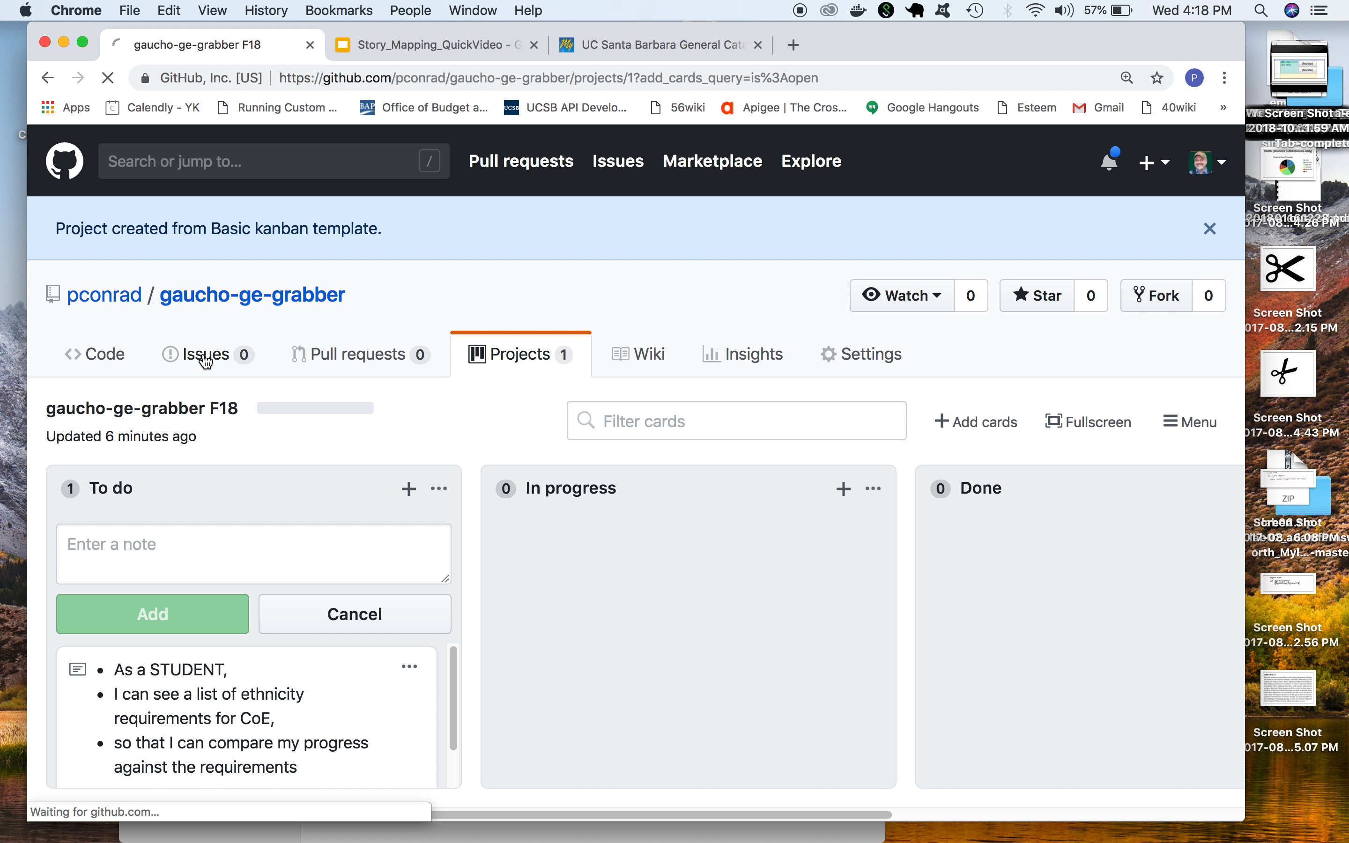
left_click(1136, 545)
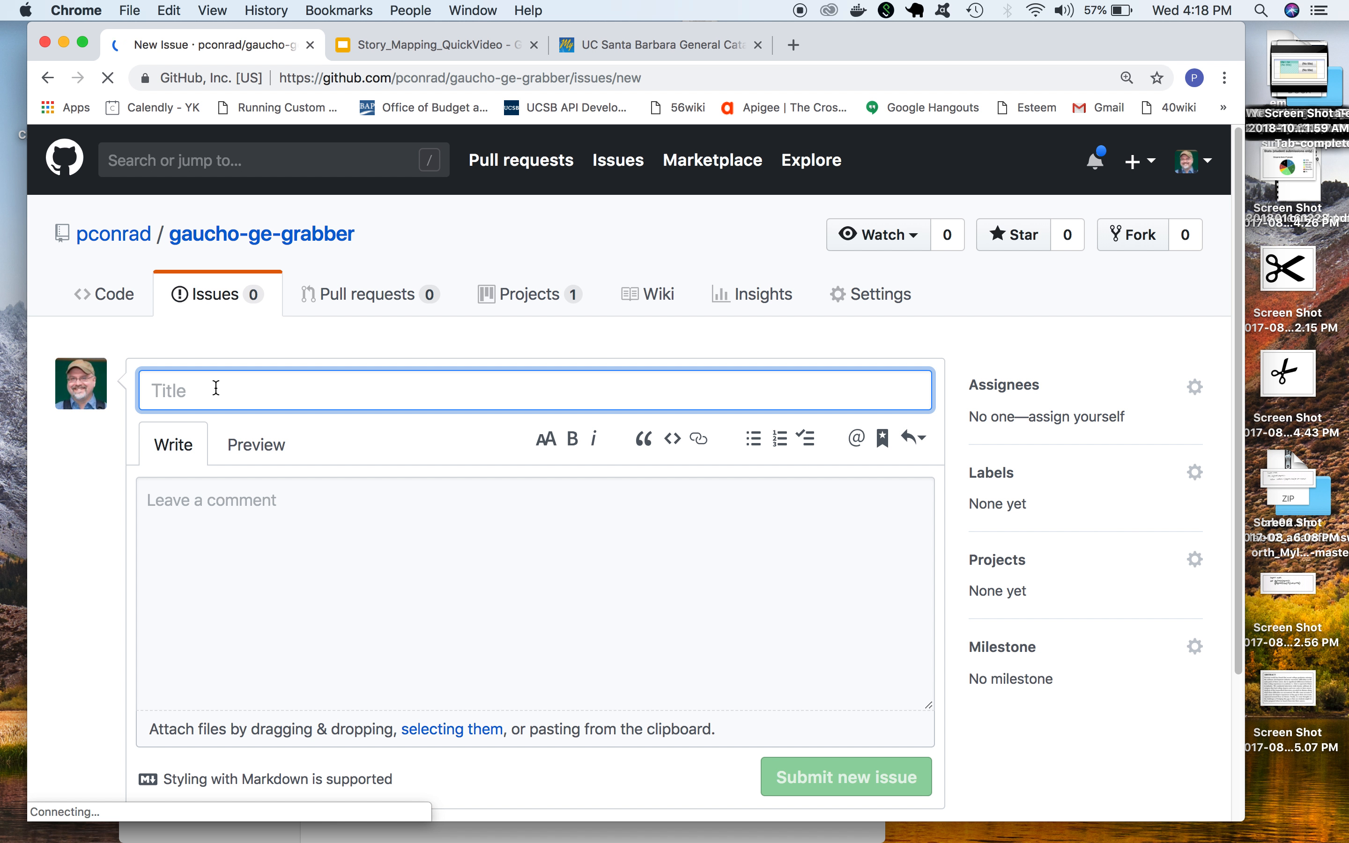
type("Create")
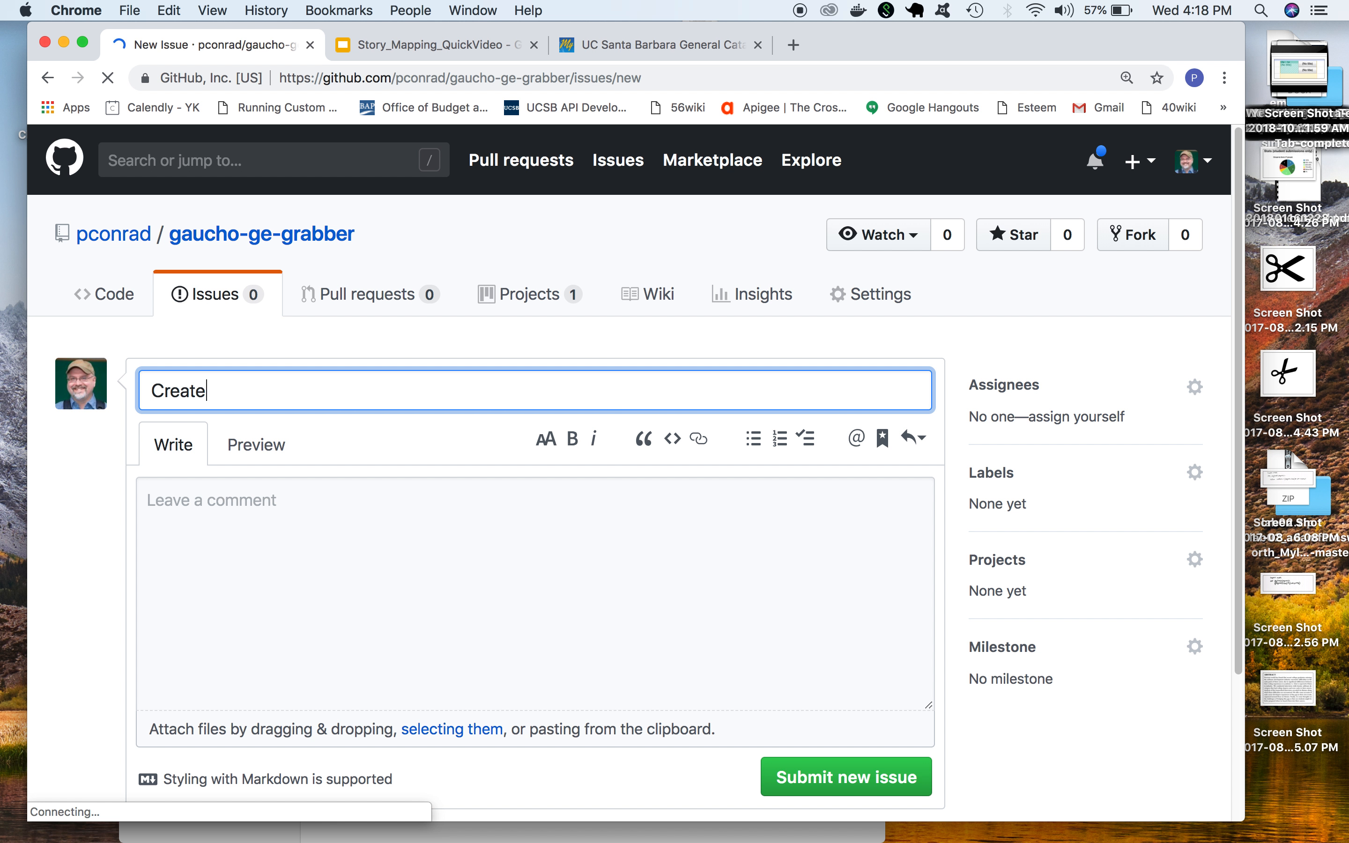
type(" basic Spring Boot")
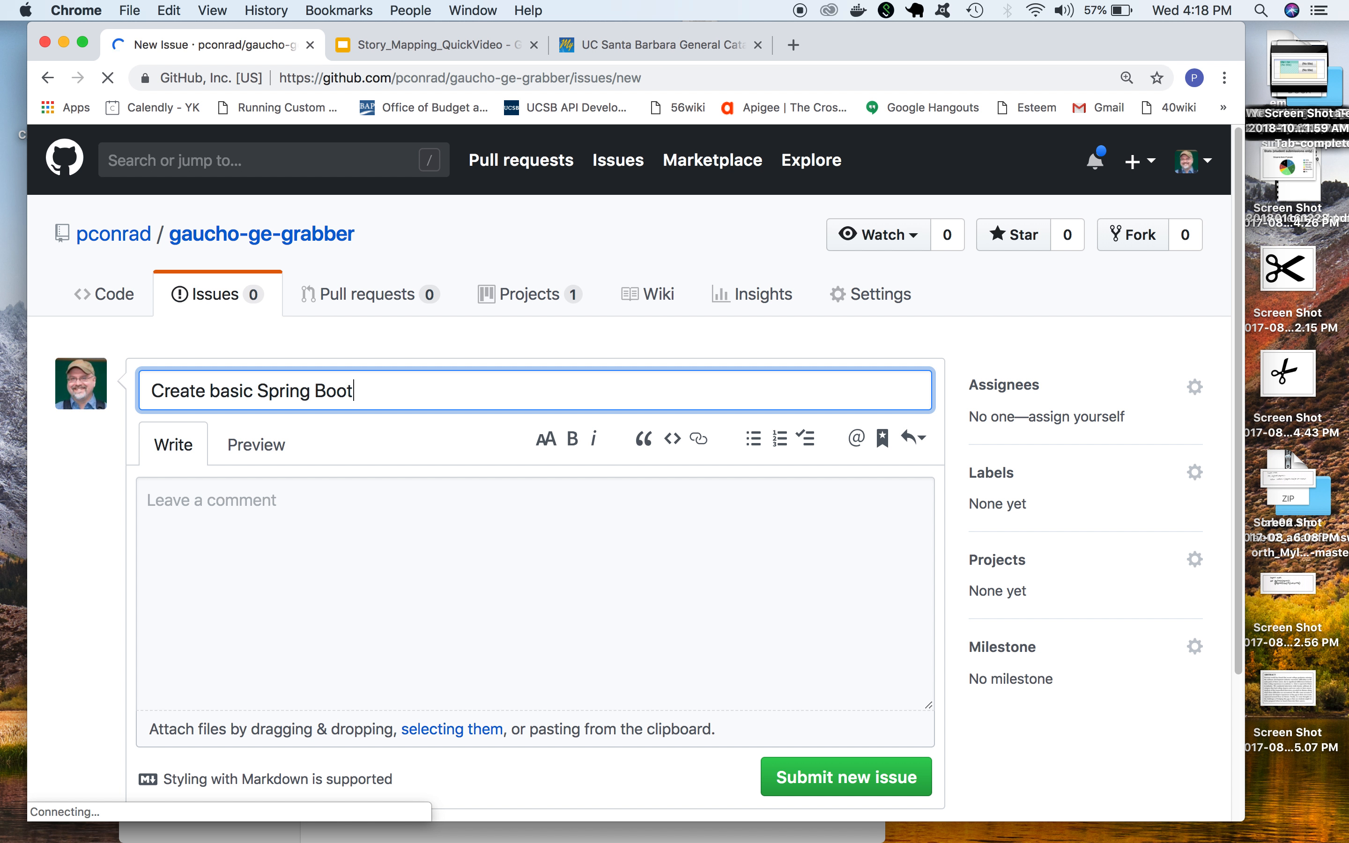
type(" Webapp ")
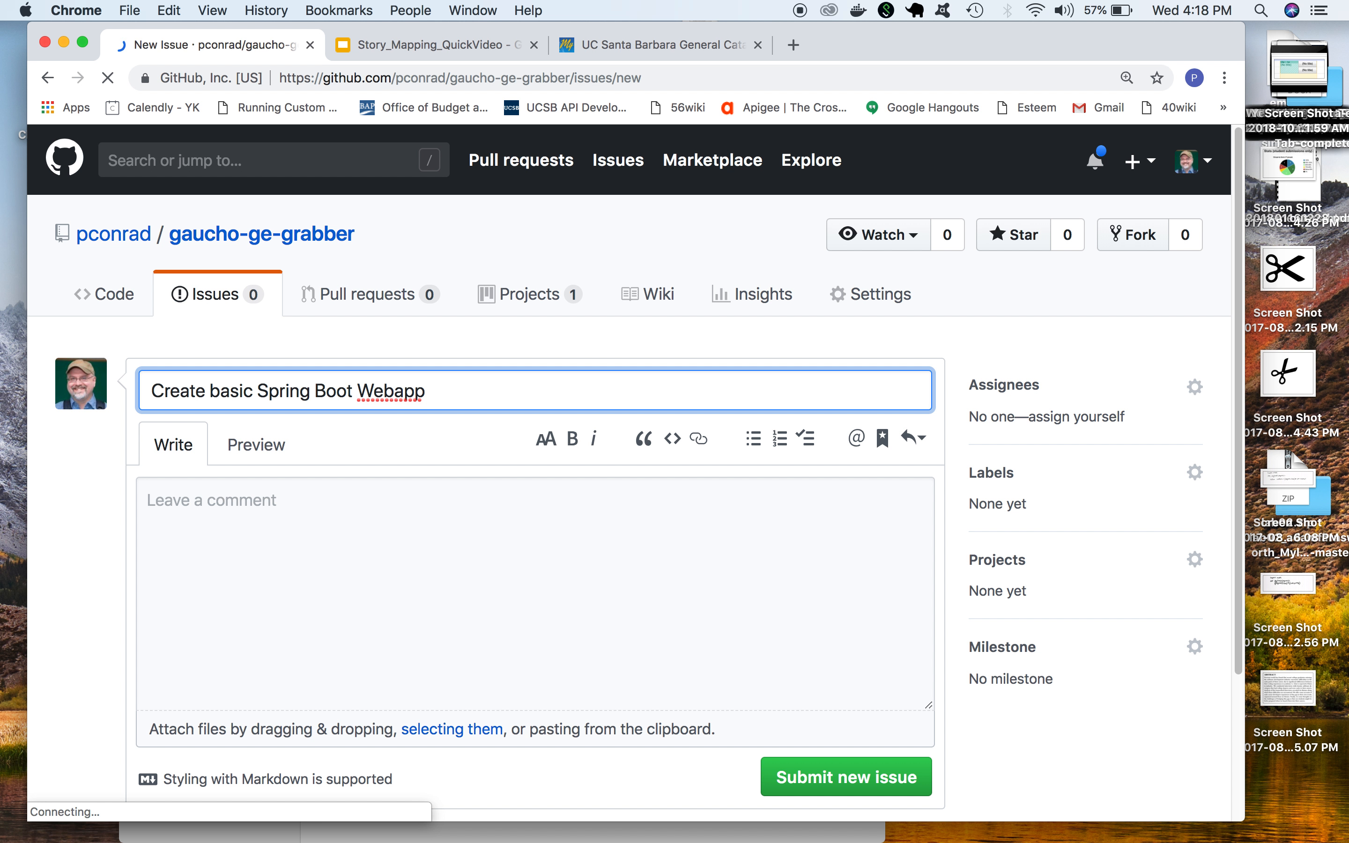
type("Template")
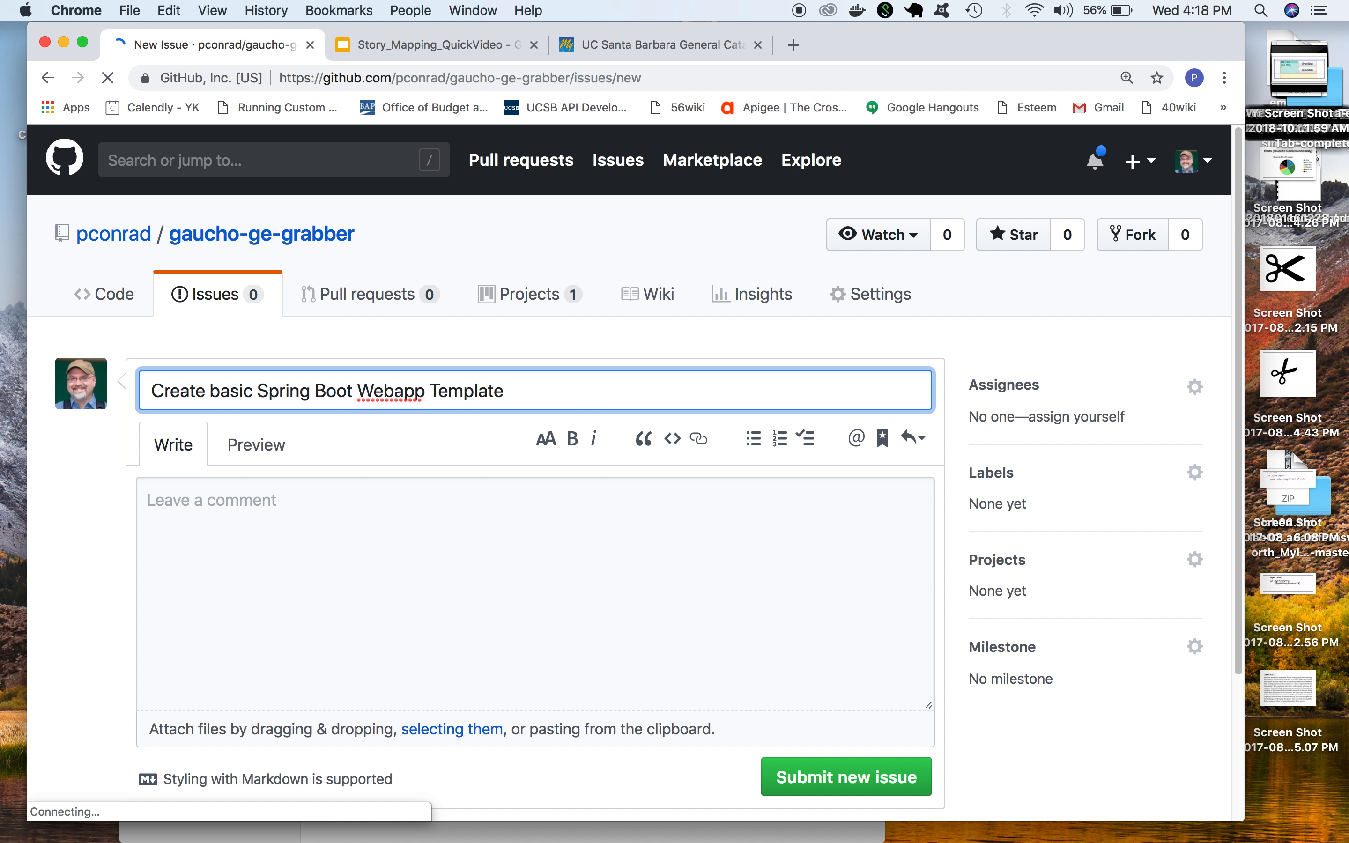
type(" for app")
Write the issue description "Create a basic Spring Boot webapp with Bootstrap navigation (as illustrated in lab06), but have menu item that says:"
left_click(187, 503)
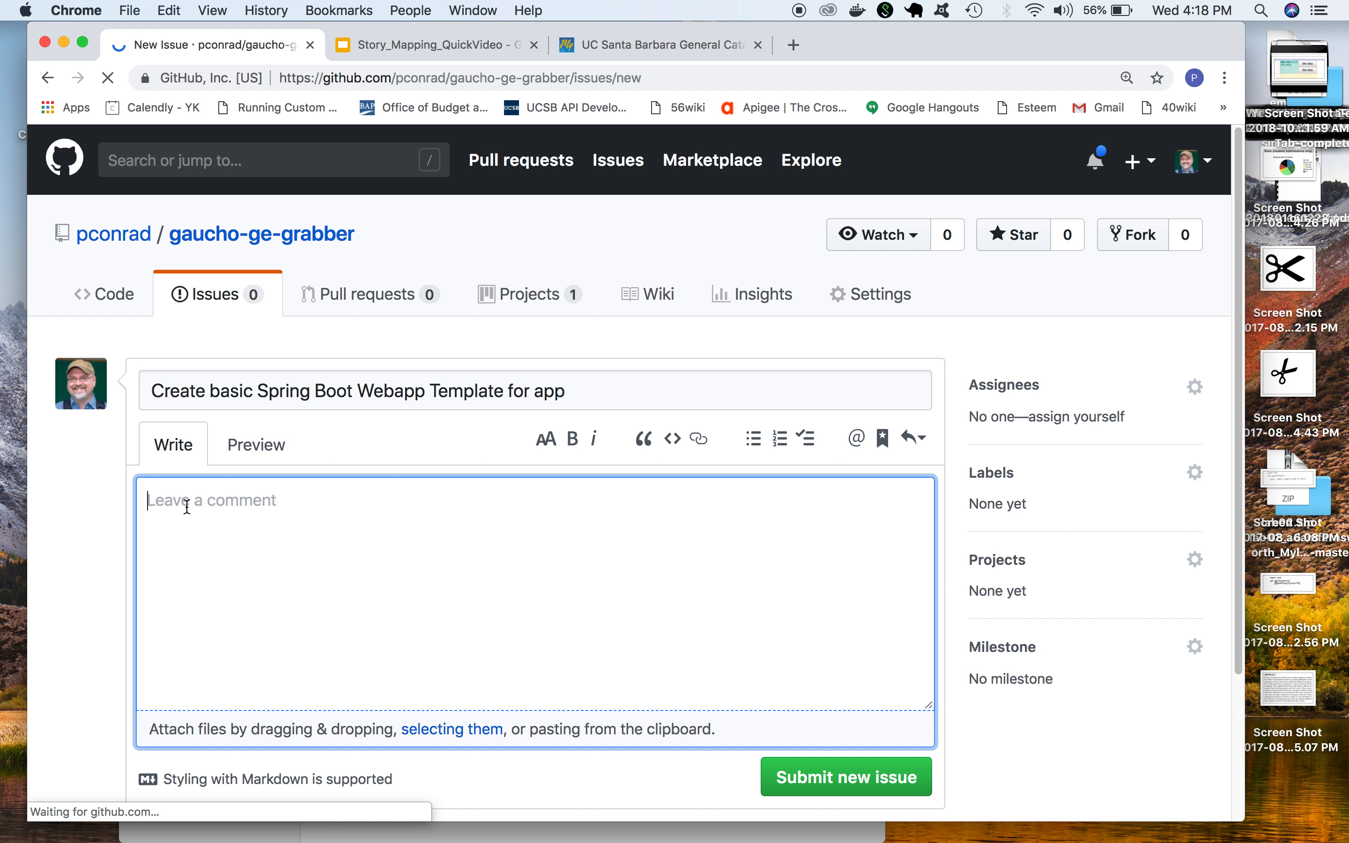
type("Create a ")
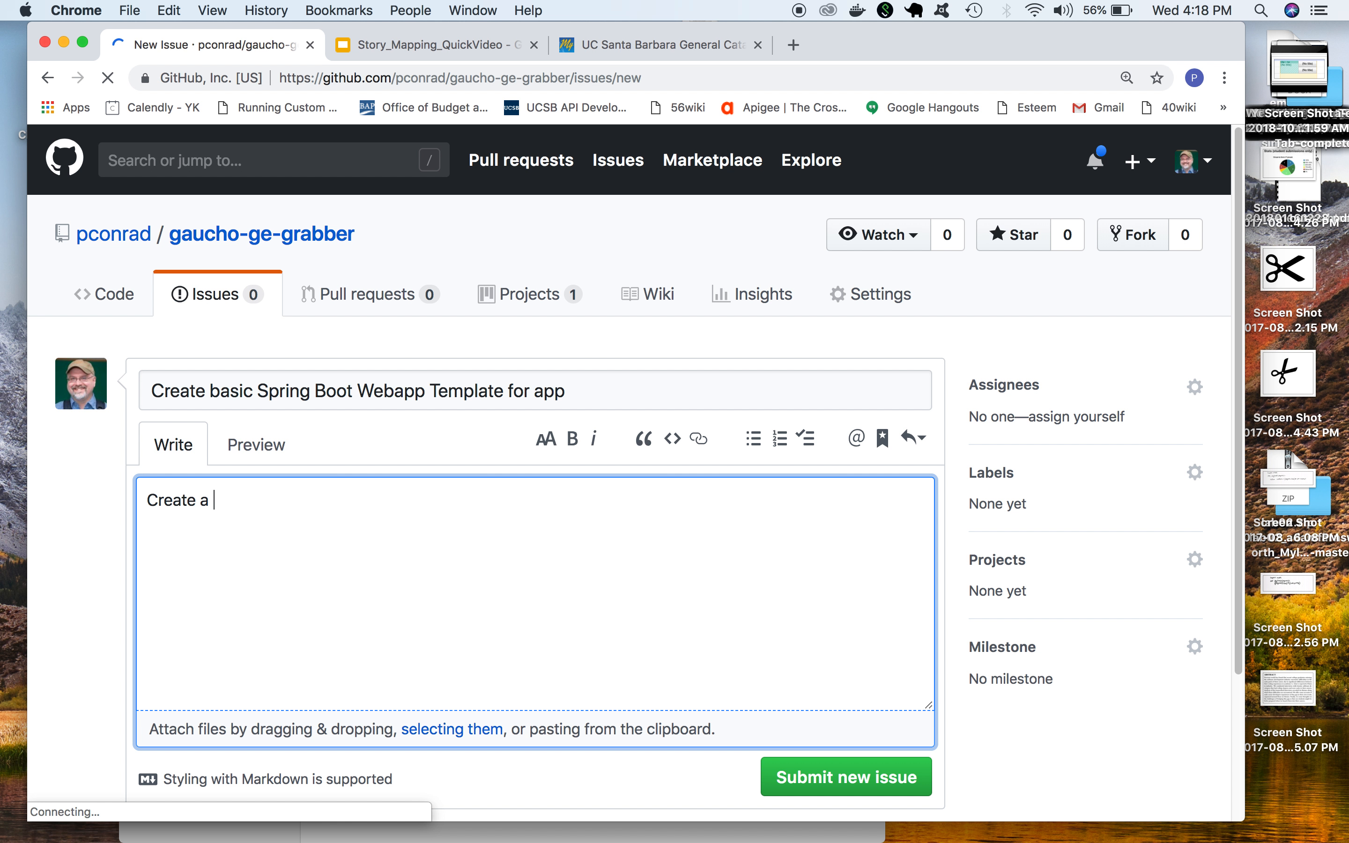
type("basic SPring")
key("BackSpace")
key("BackSpace")
key("BackSpace")
key("BackSpace")
key("BackSpace")
type("pring Boot")
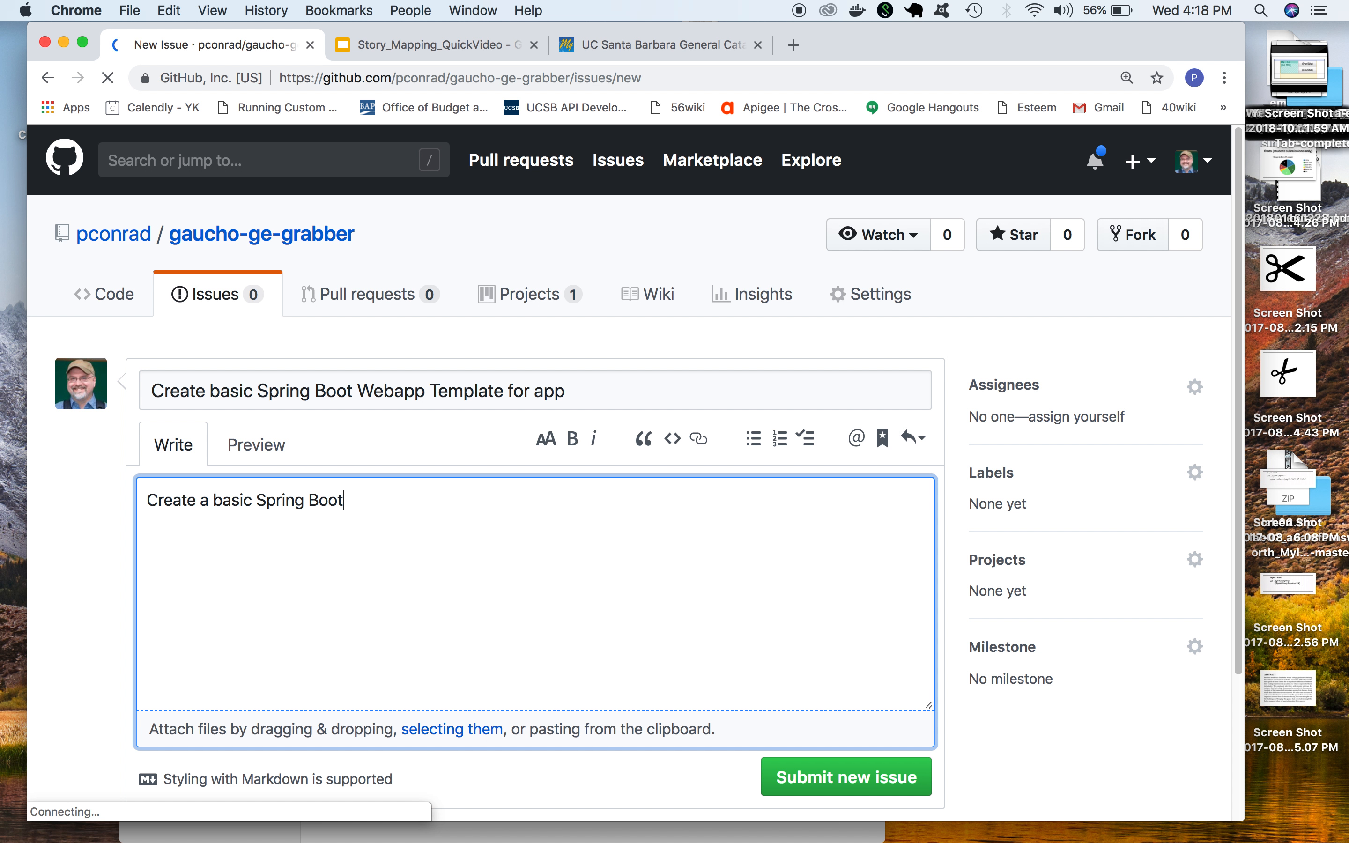
type(" webapp with ")
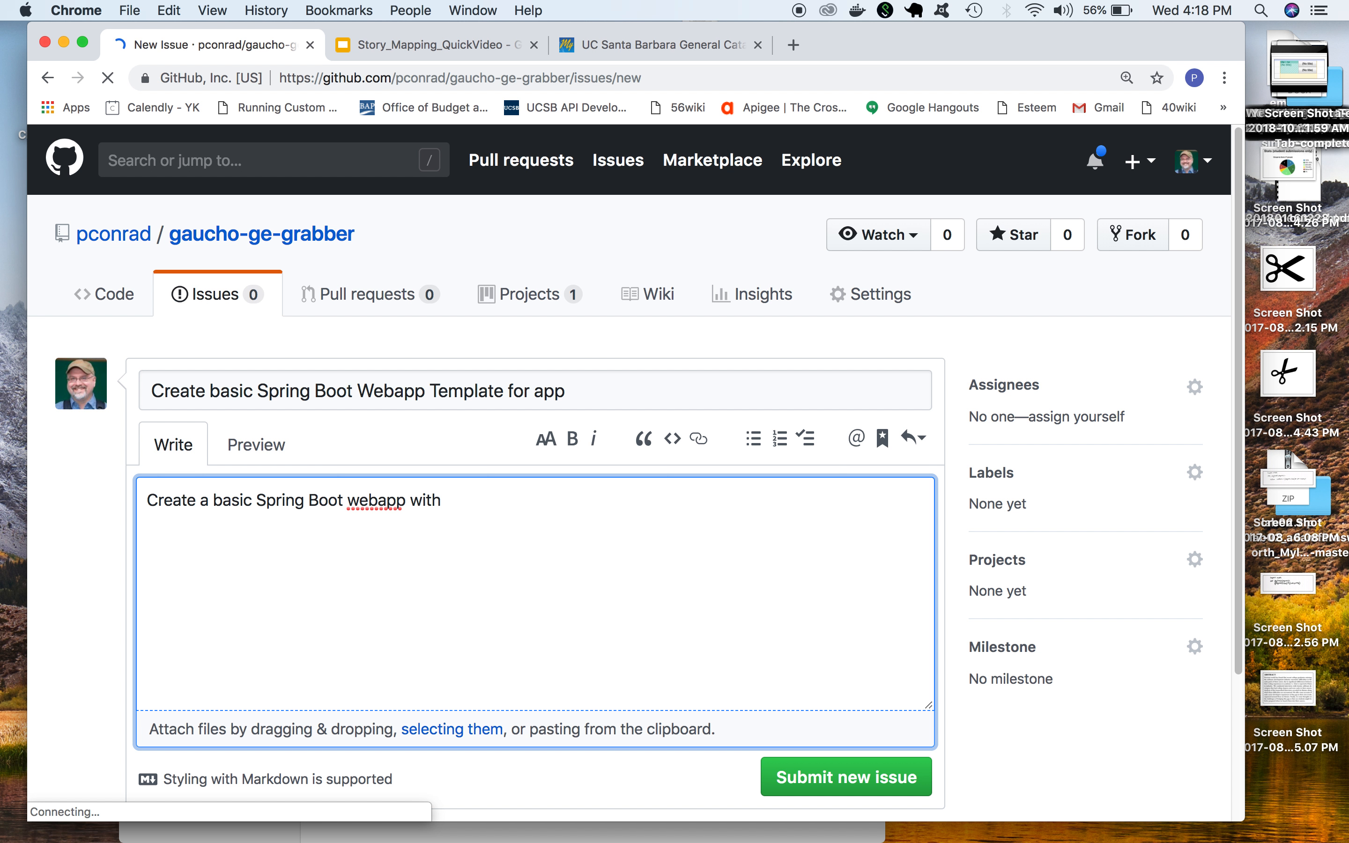
type("Bootstrap")
type("navigation (as w")
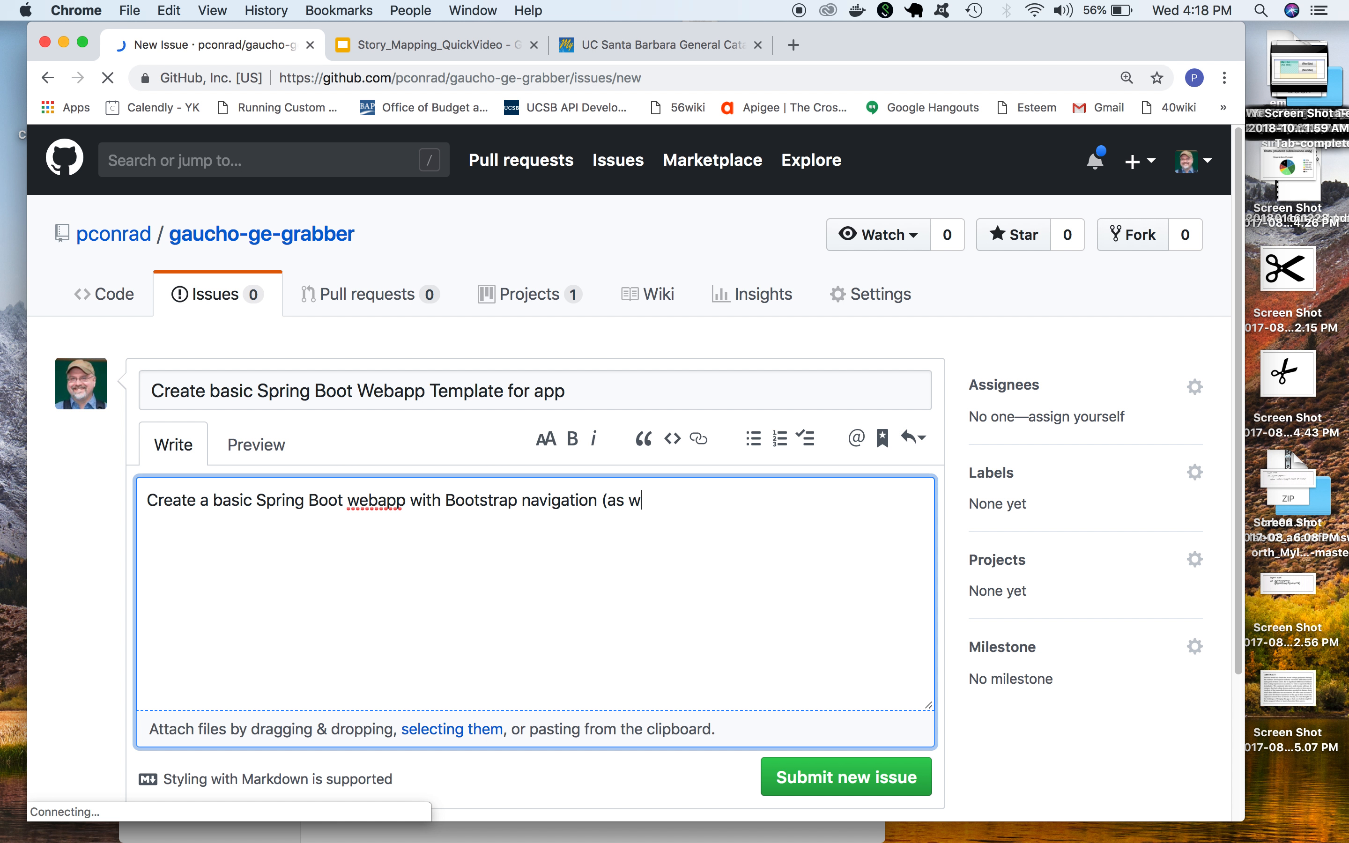
key("BackSpace")
type("illustrated in lab06), but have menu items")
key("BackSpace")
type("that says:  ")
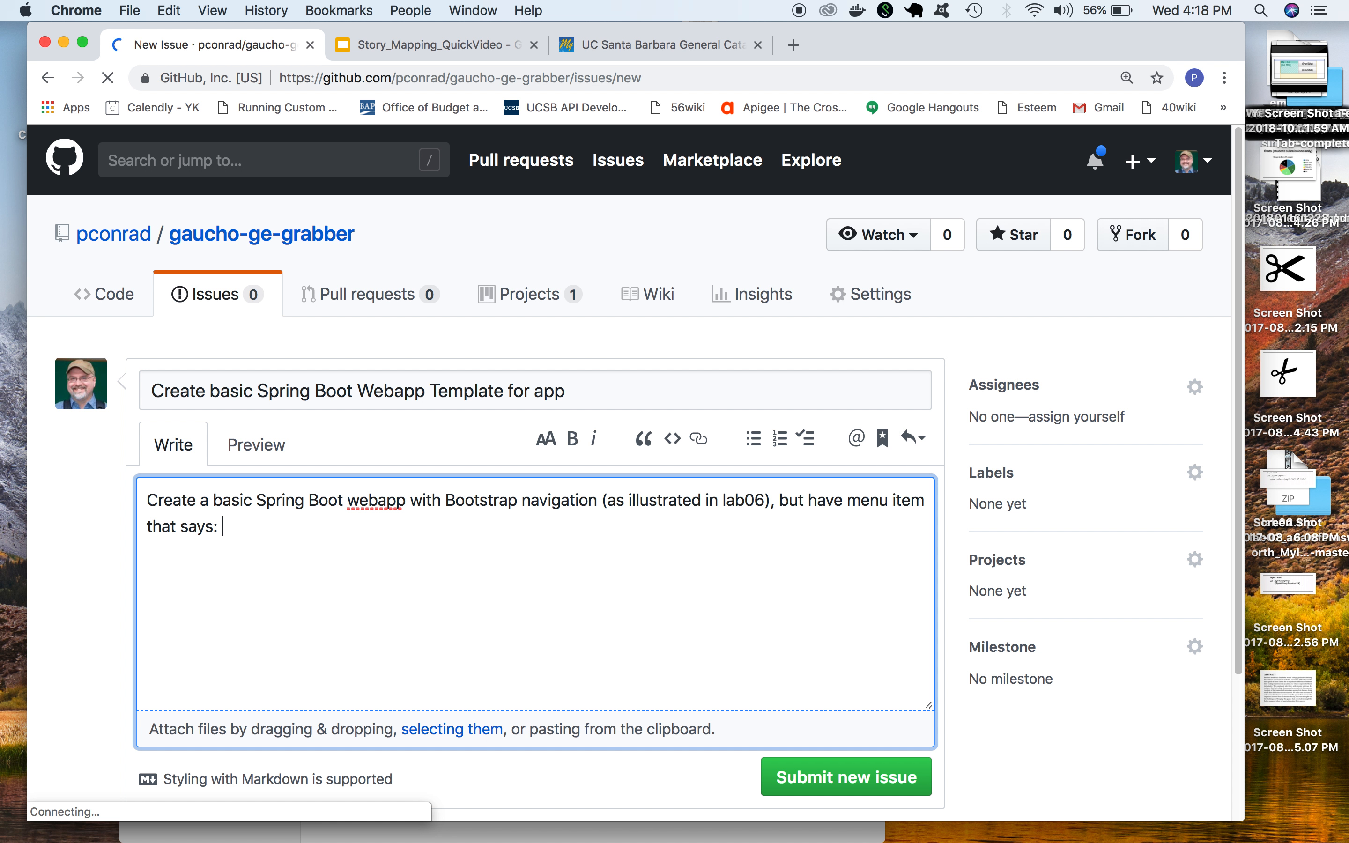
type("* List CoE Ethnicity Requirements")
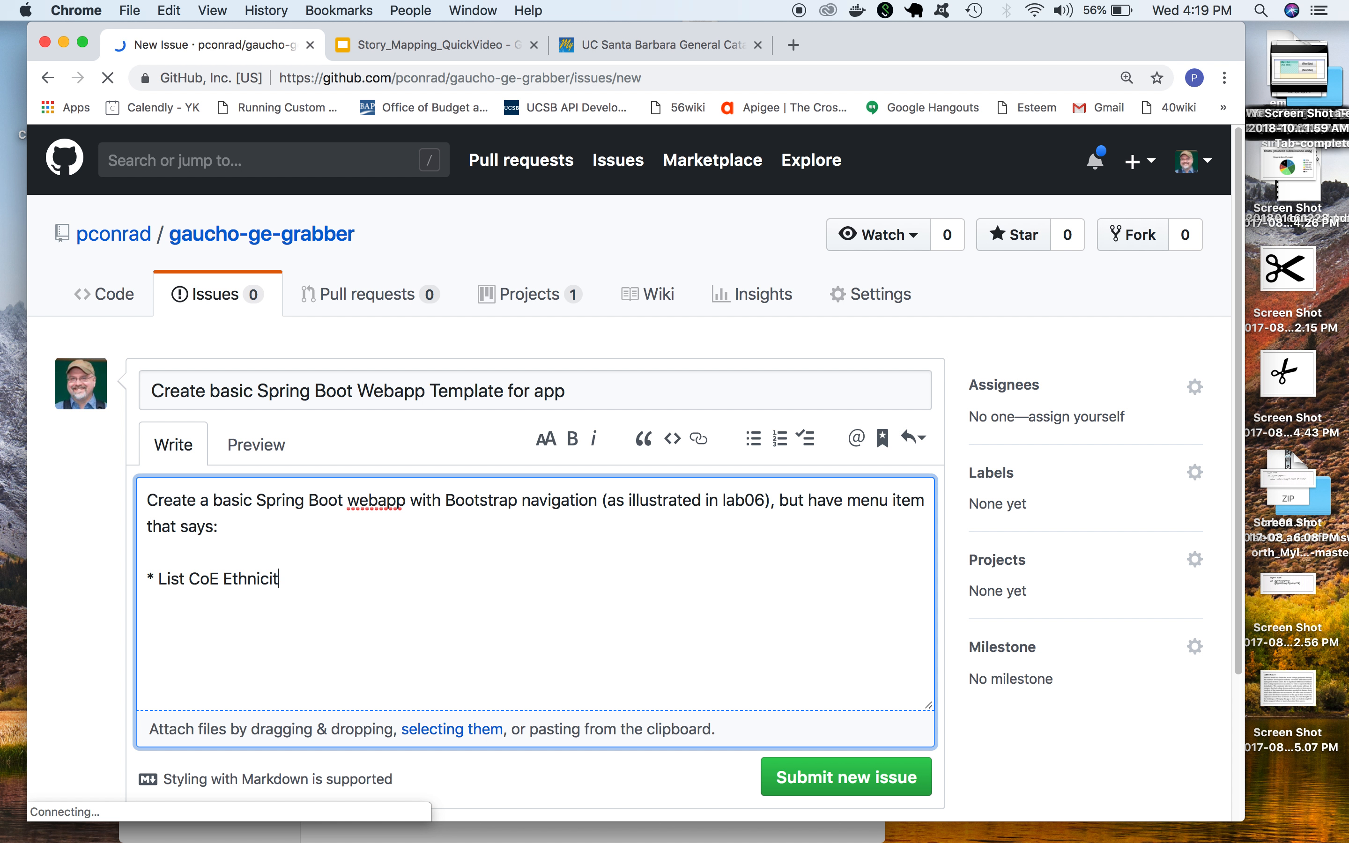
Add the bullet "* List CoE Ethnicity Requirements" and the line about linking to a "coming soon" placeholder page
key("Return")
key("Return")
type("And have that link go to a page t")
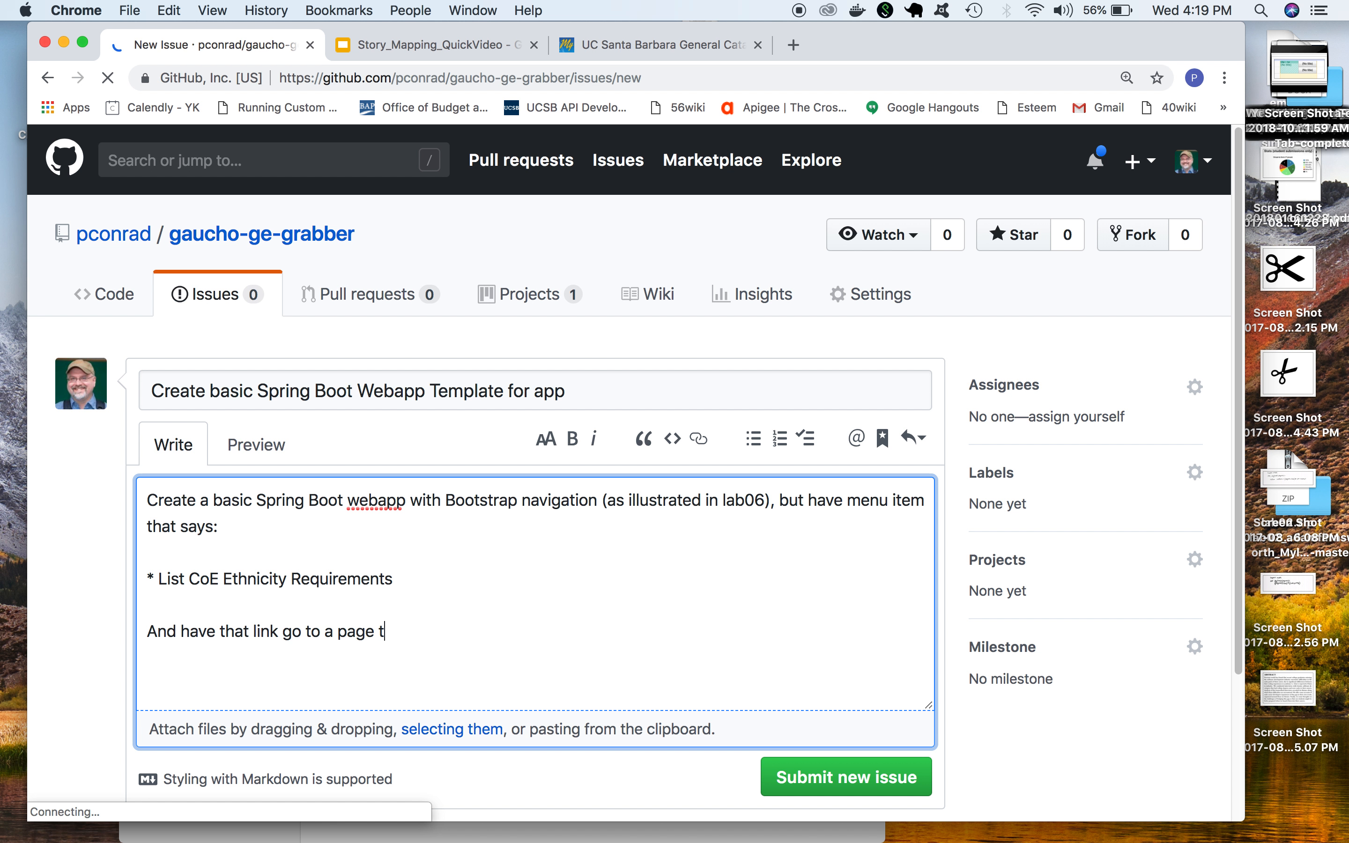
type("hat says \"coming soon\" as a placeholder")
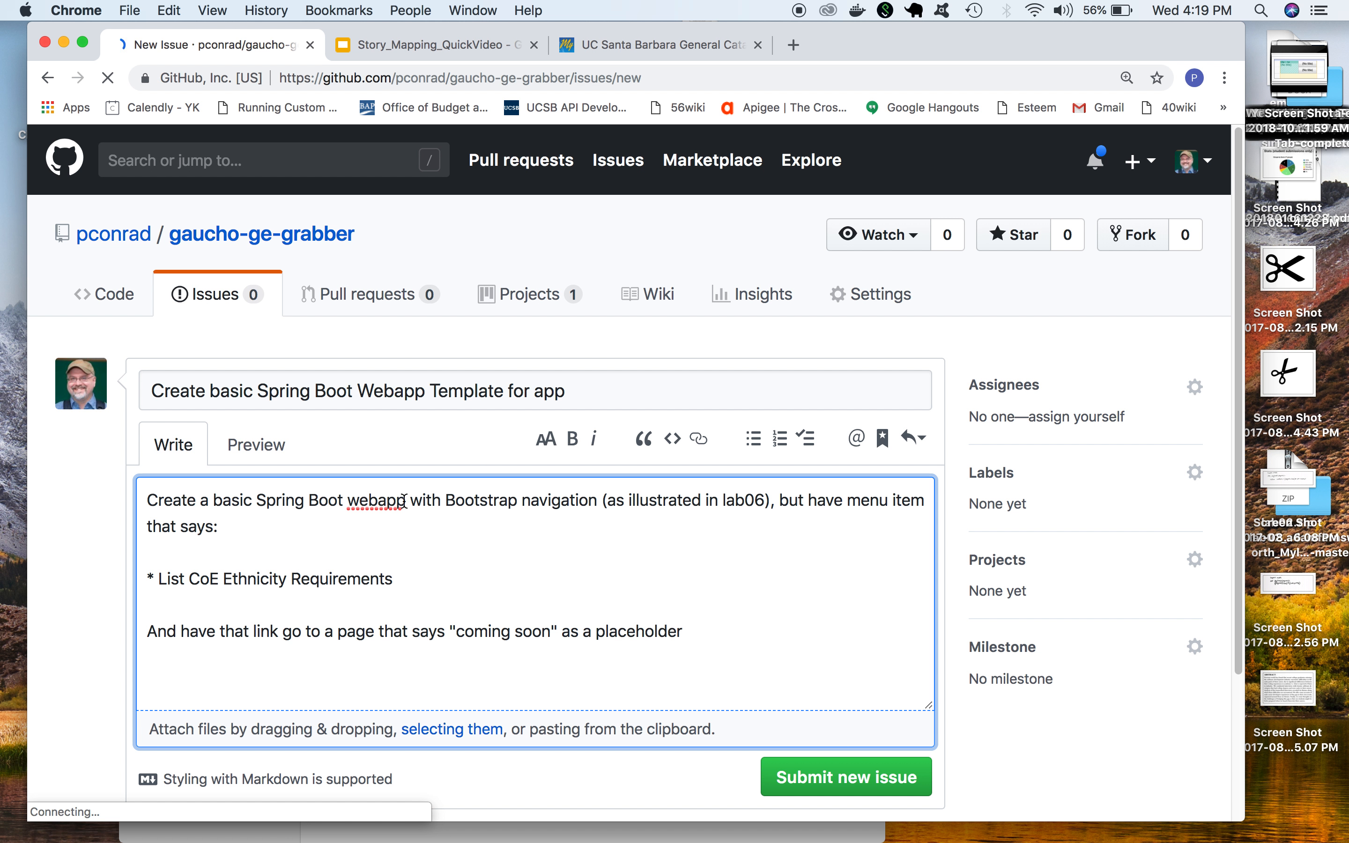
Submit the new issue
left_click(841, 791)
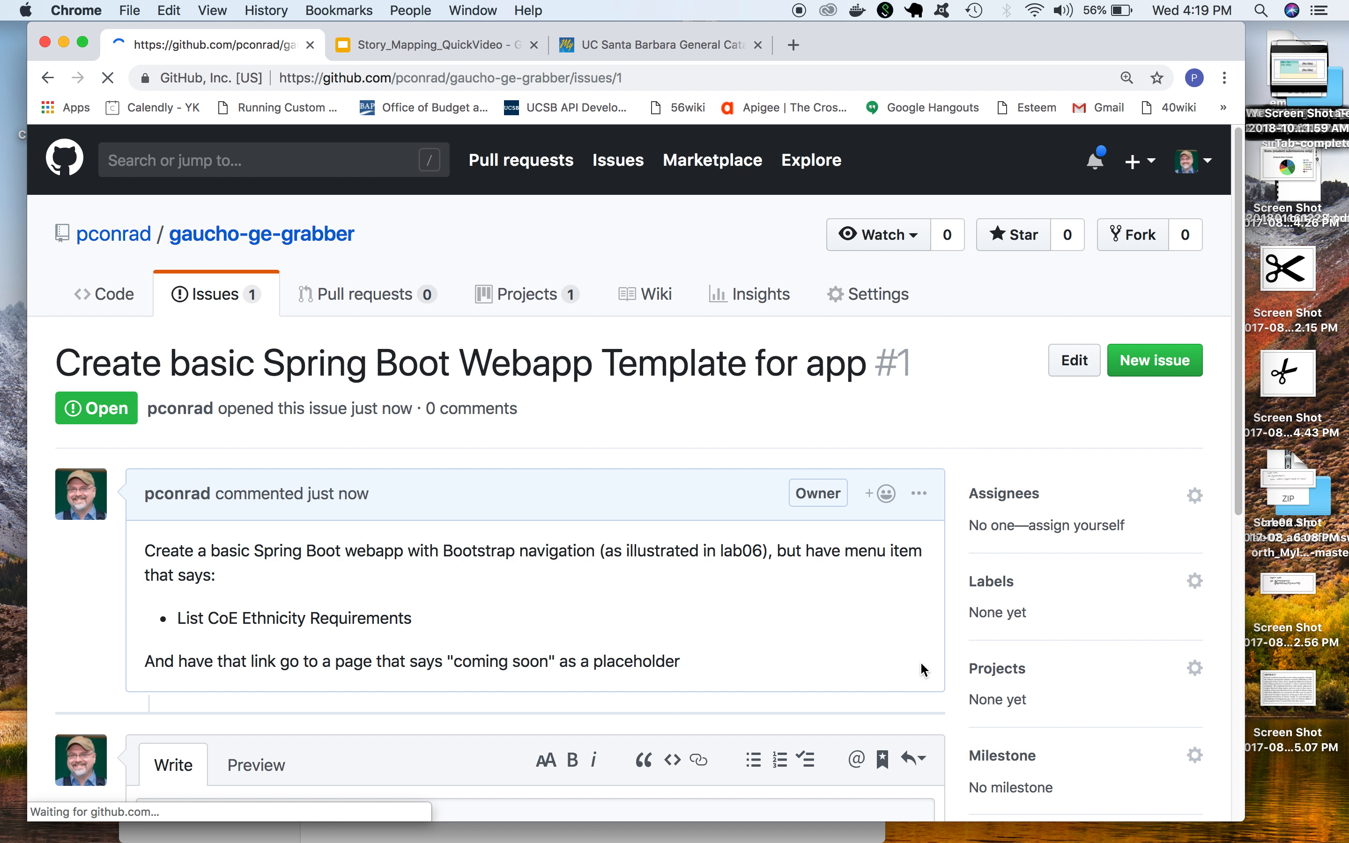
scroll(1031, 586, "down", 3)
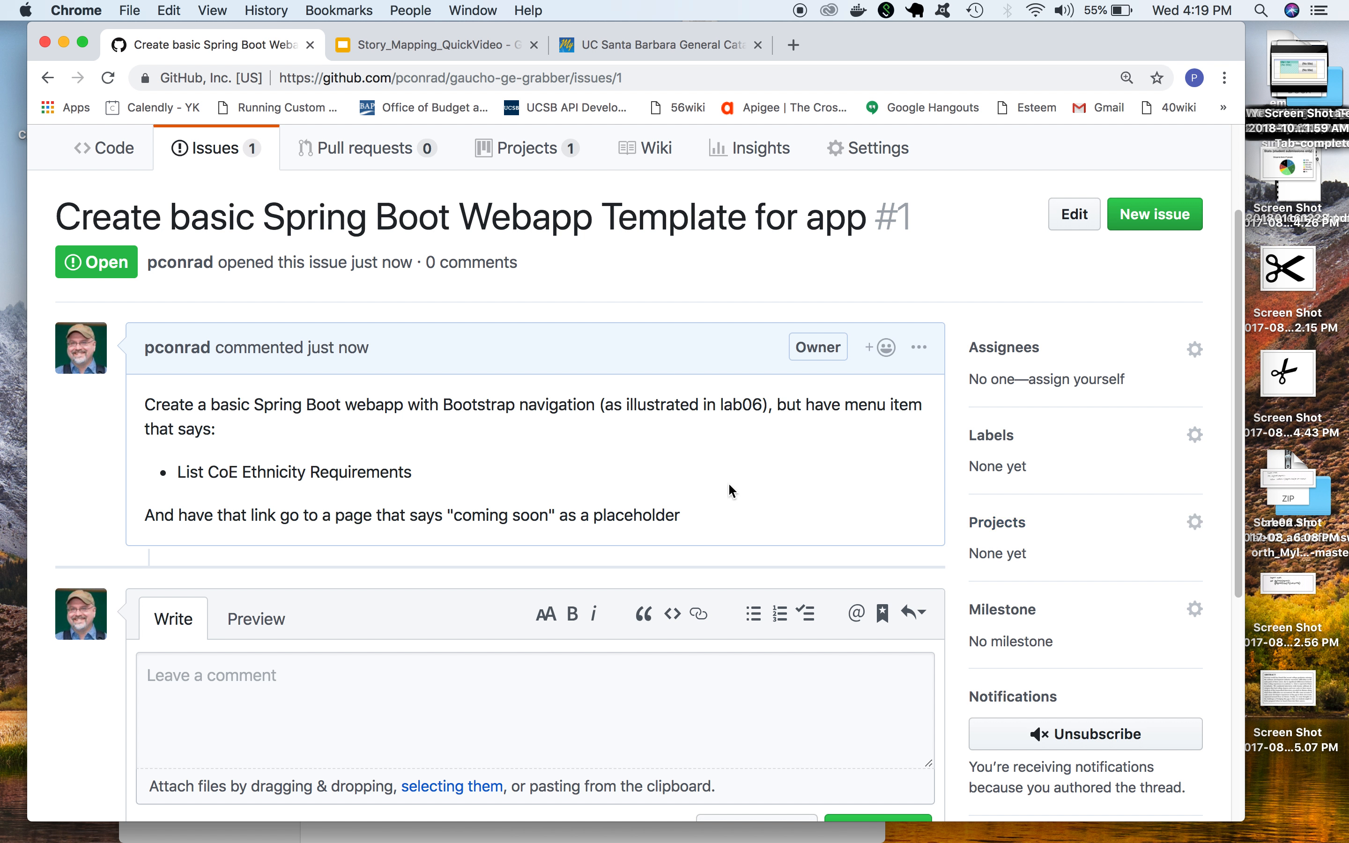
scroll(728, 482, "up", 3)
Return to the gaucho-ge-grabber F18 project board and add the new issue as a card in the To do column
left_click(536, 297)
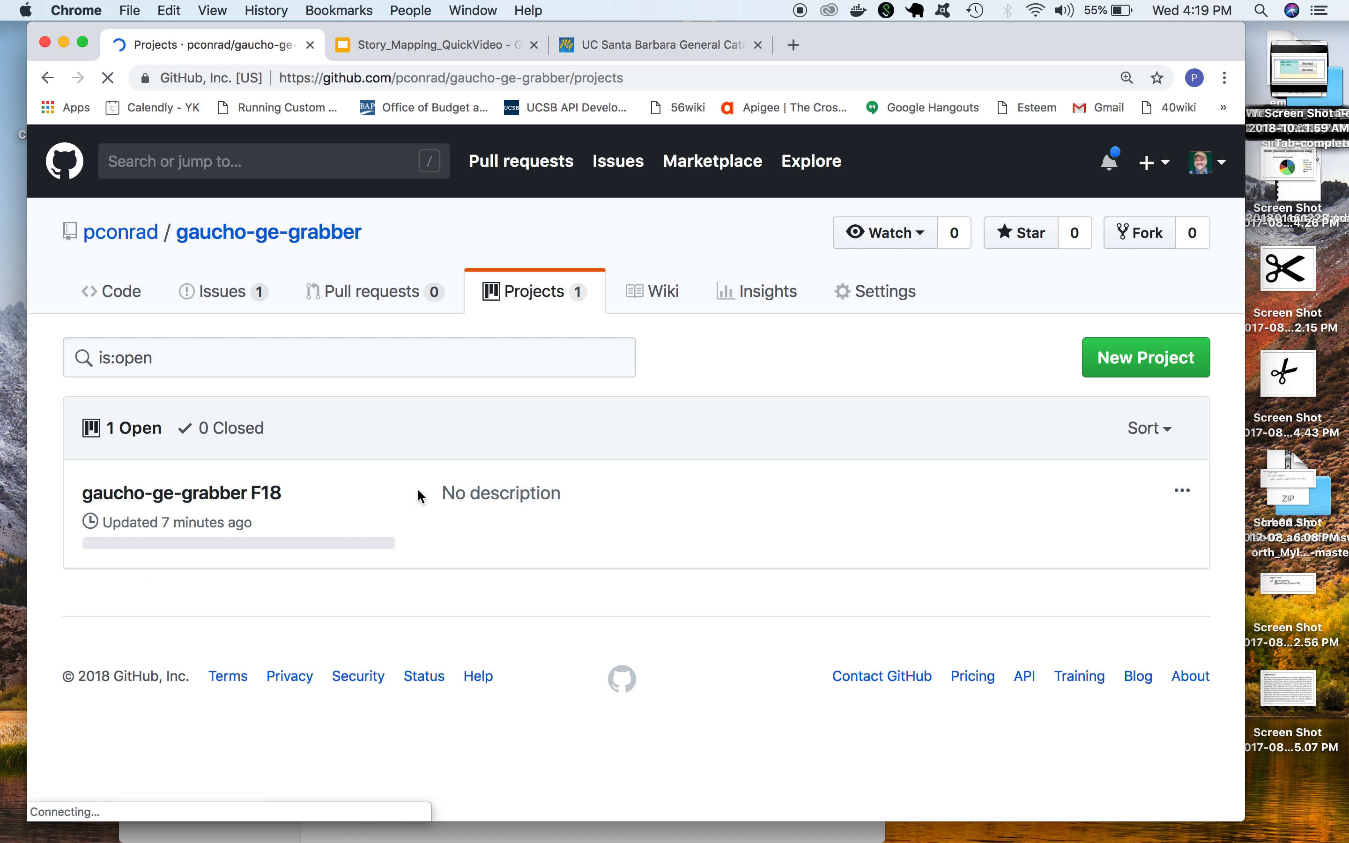
left_click(182, 499)
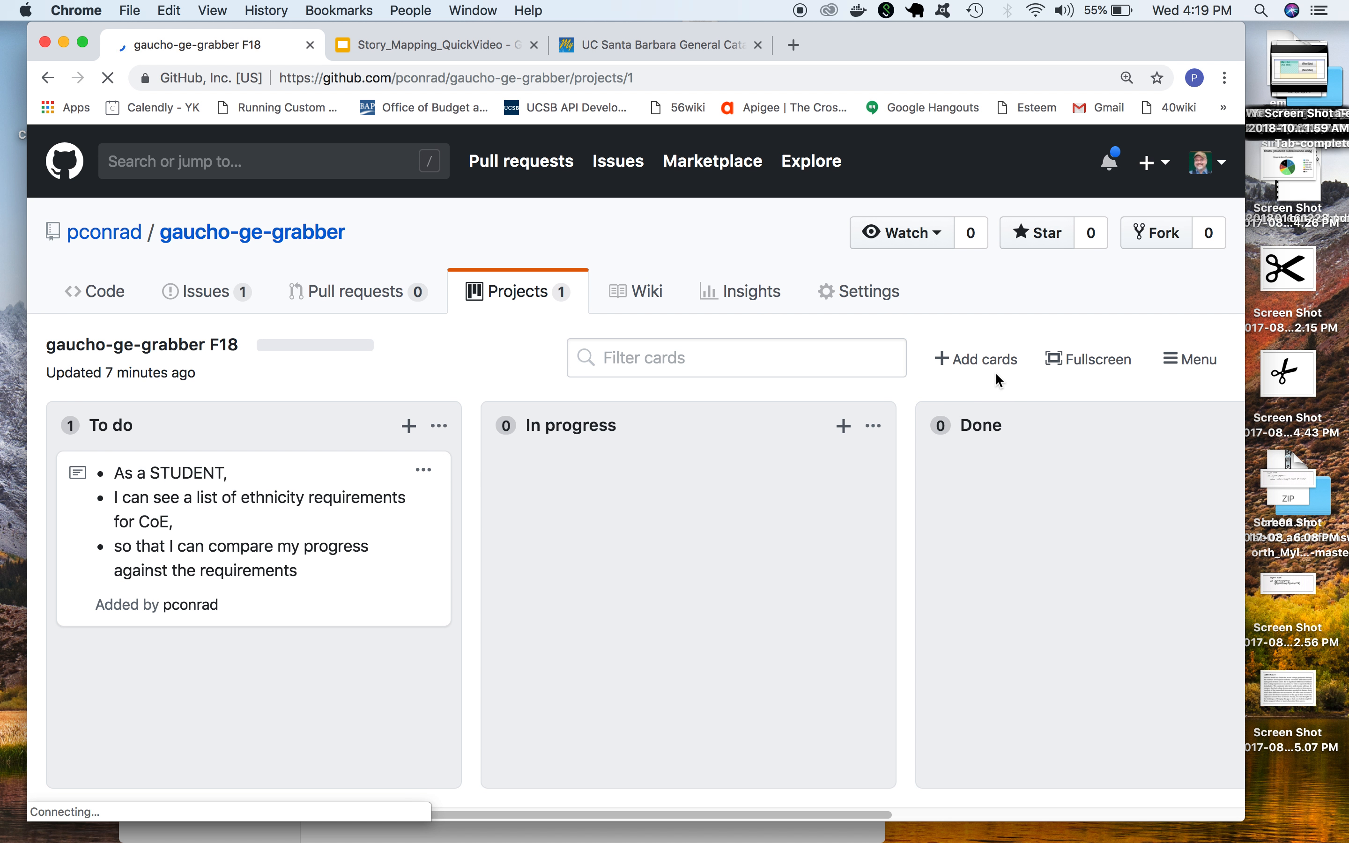
left_click(979, 363)
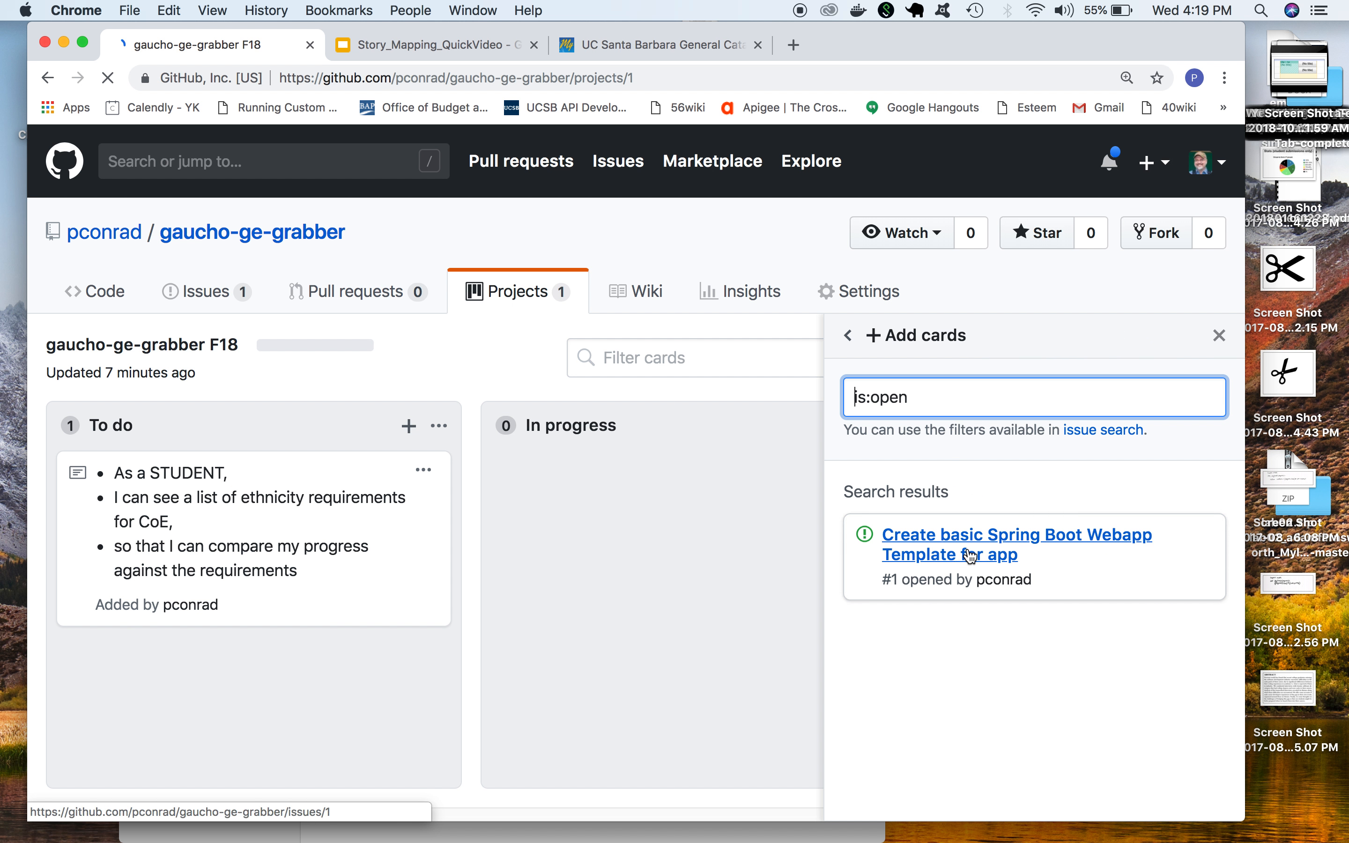
left_click_drag(980, 544, 240, 658)
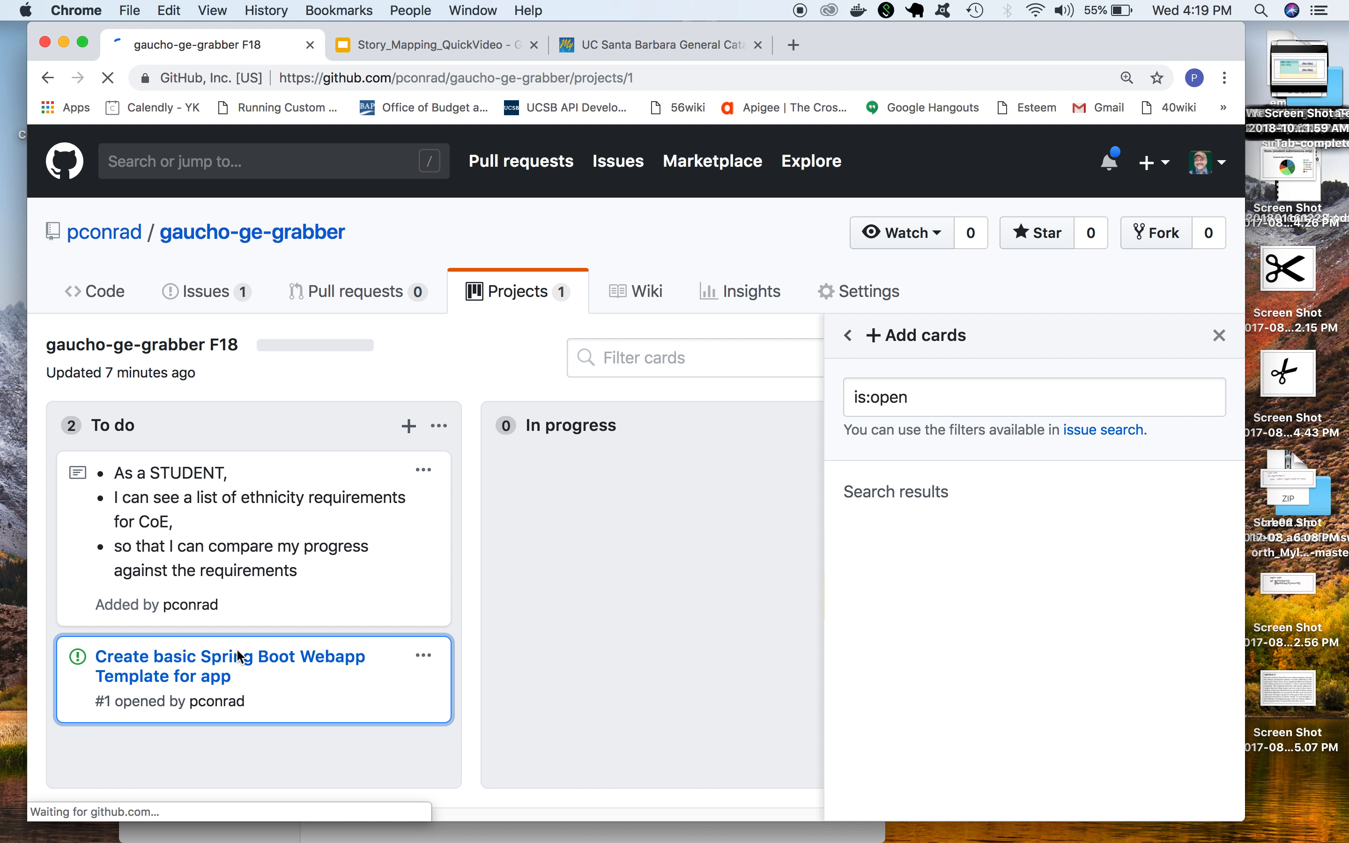